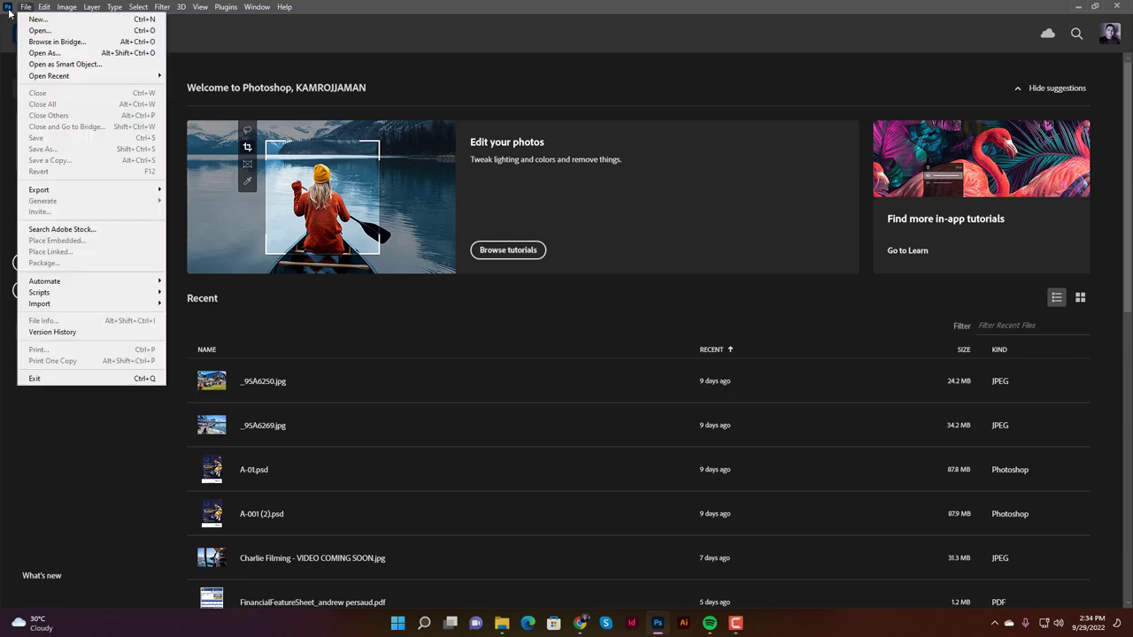
Create a 1366 x 768 px web document named Clipping Mask, with artboards off and a white background
left_click(37, 23)
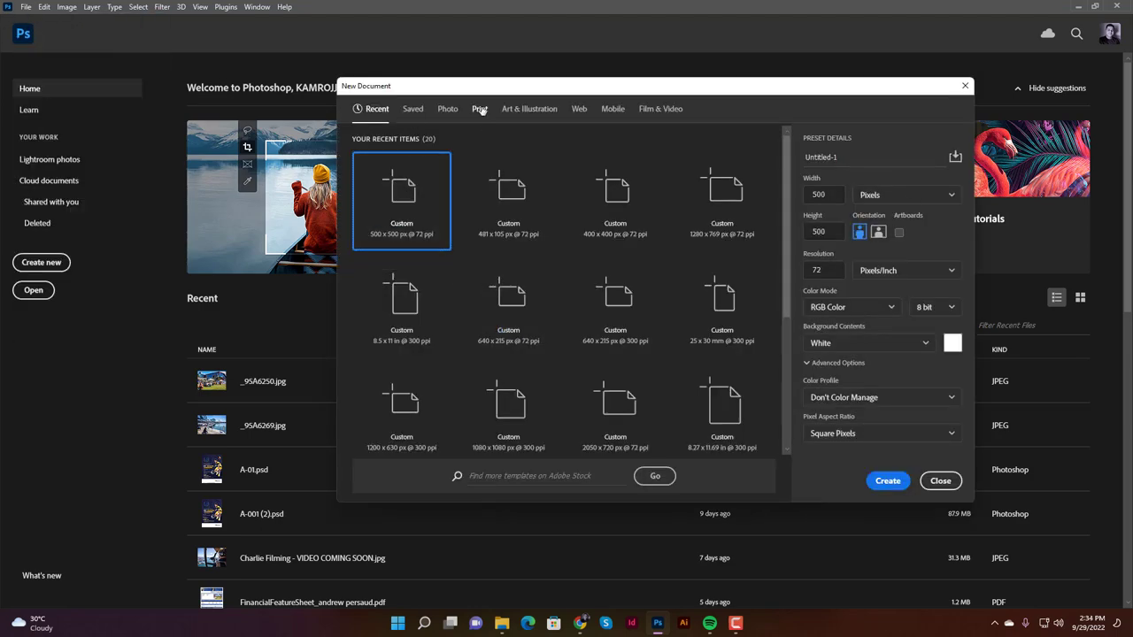
left_click(579, 107)
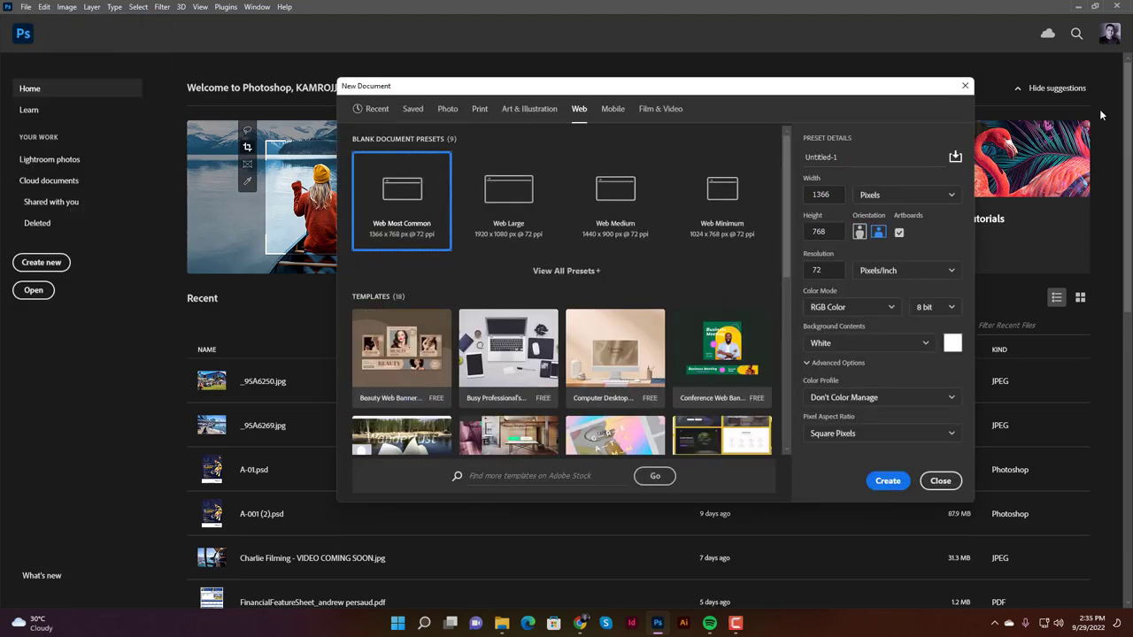
left_click(876, 157)
type("Clipping Mask")
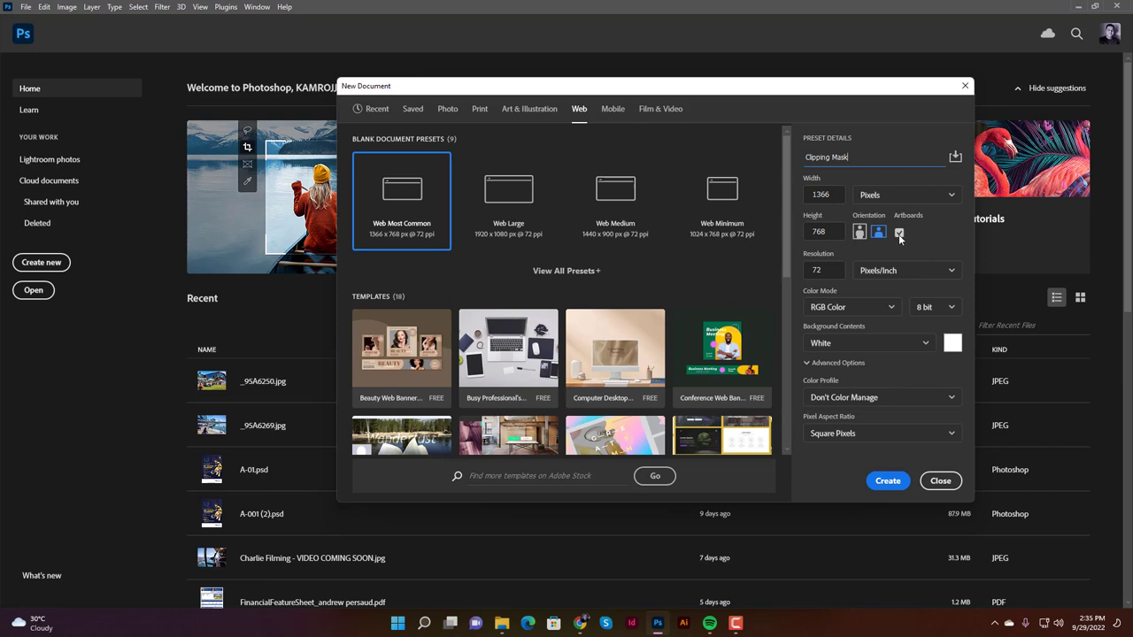
left_click(898, 234)
left_click(920, 343)
left_click(851, 363)
left_click(887, 481)
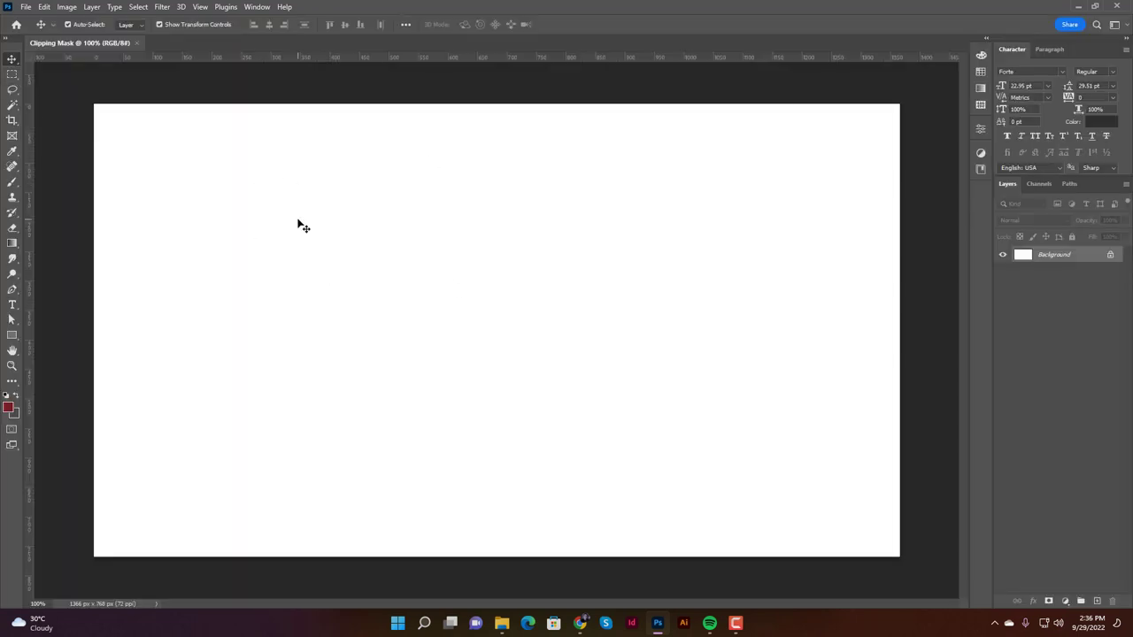
Draw a dark red circle about 563 px in diameter near the middle of the canvas with the Ellipse tool
left_click(12, 336)
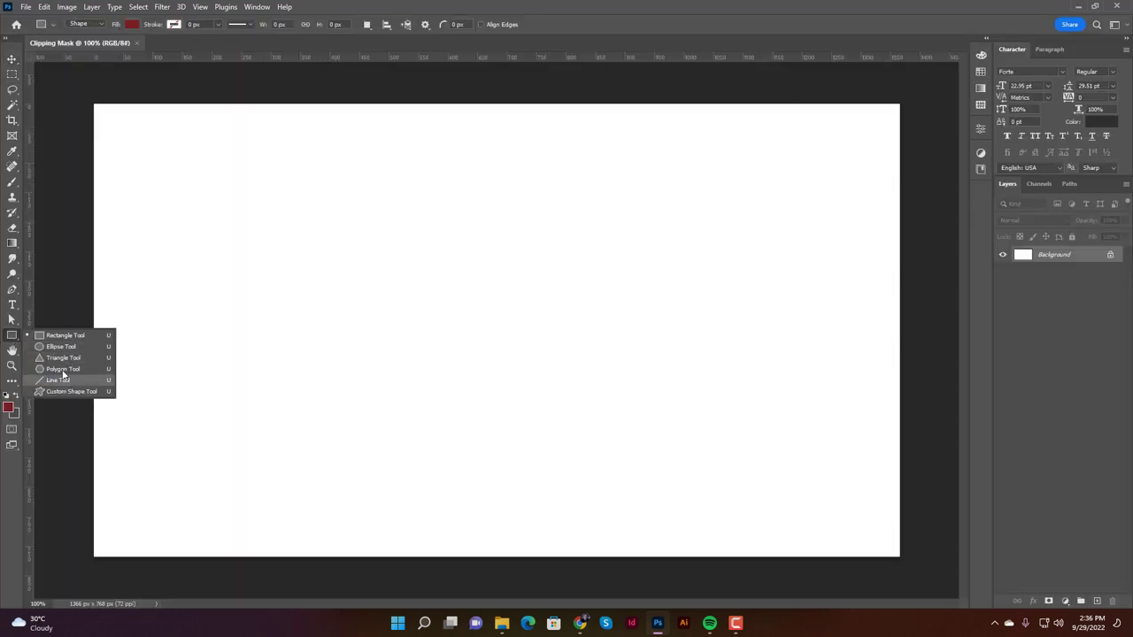
left_click(54, 346)
left_click_drag(312, 186, 644, 518)
Place the Img photo as an embedded object over the circle and scale it down to about 882 x 588 px
left_click(26, 6)
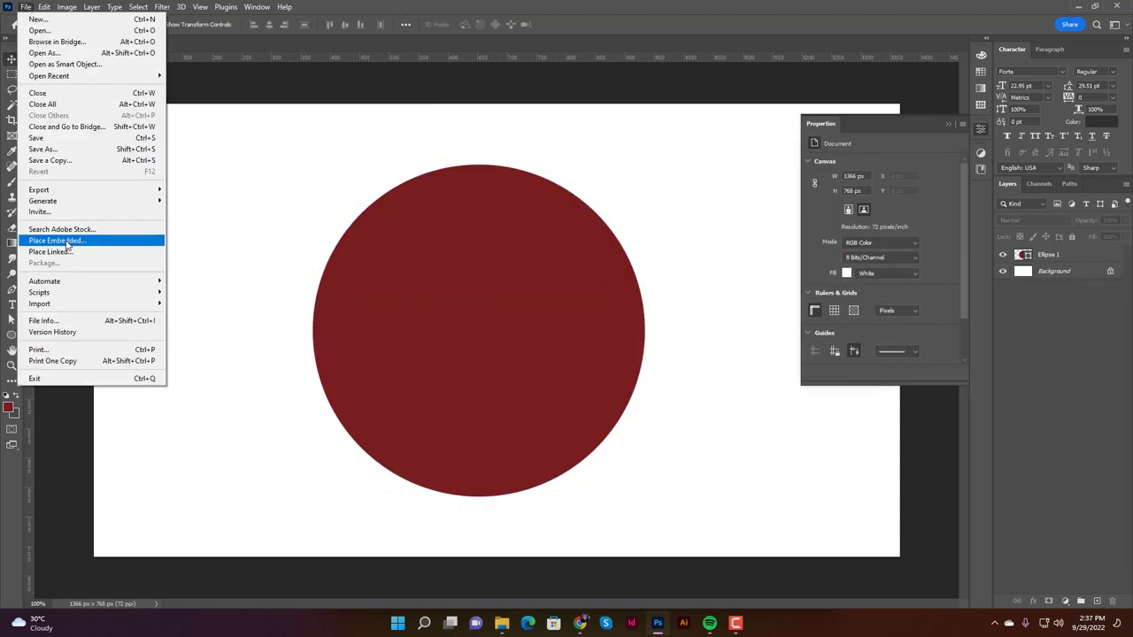
left_click(55, 241)
double_click(139, 108)
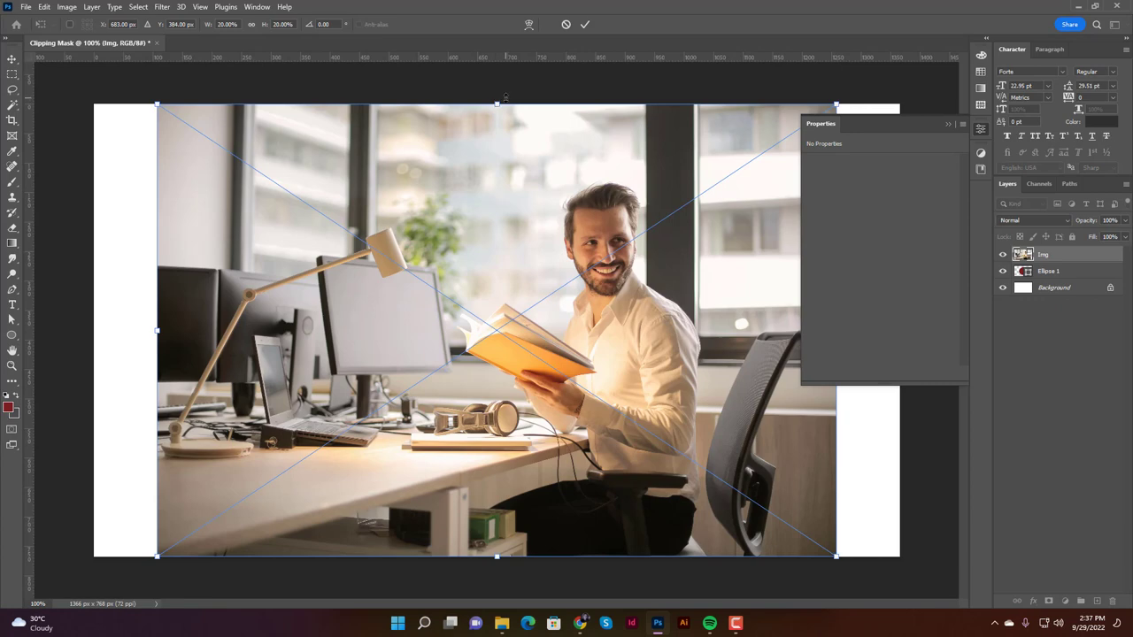
left_click_drag(499, 103, 498, 156)
key("Return")
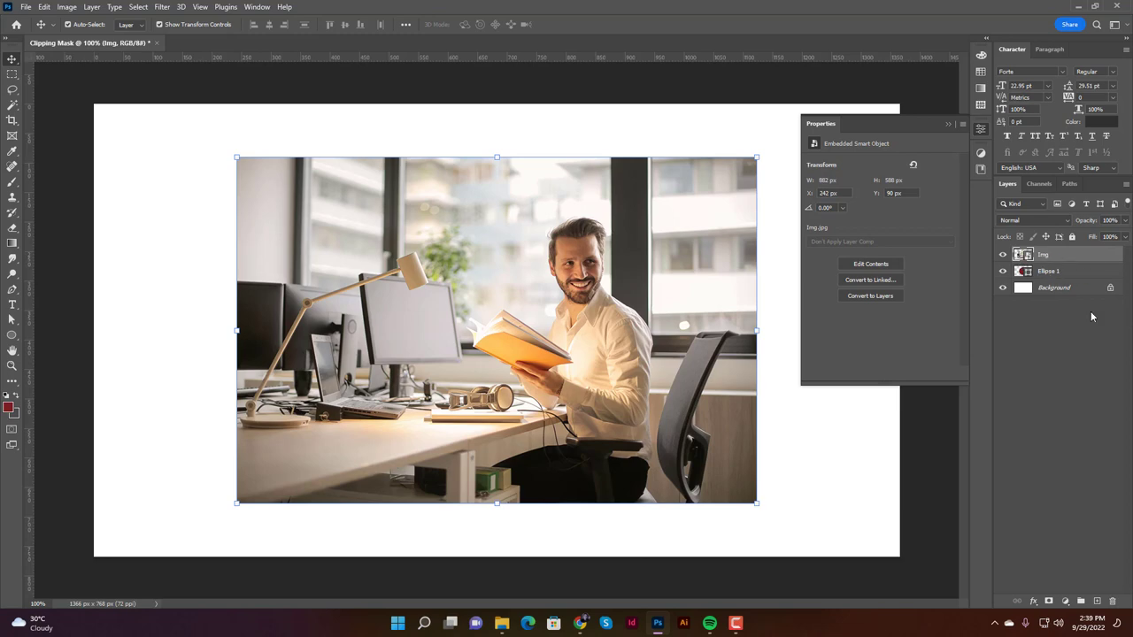
Clip the Img layer to the circle and shift the photo left so the man sits inside it
right_click(1052, 257)
left_click(931, 362)
left_click_drag(580, 277, 500, 280)
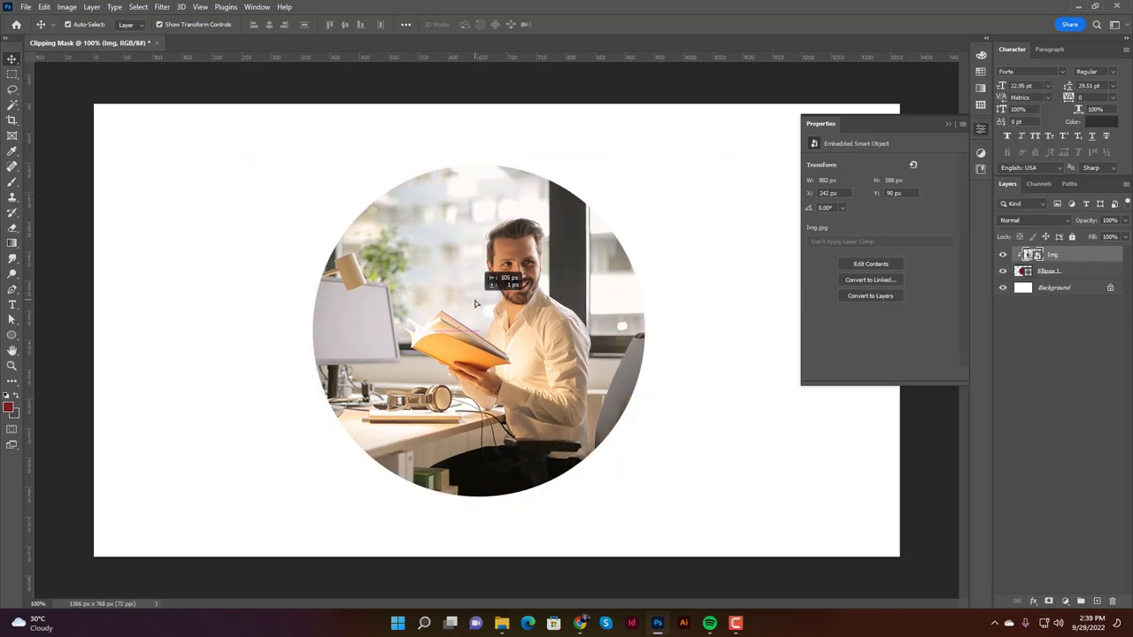
Add a dark red stroke around the Ellipse 1 circle
key("alt+[")
key("u")
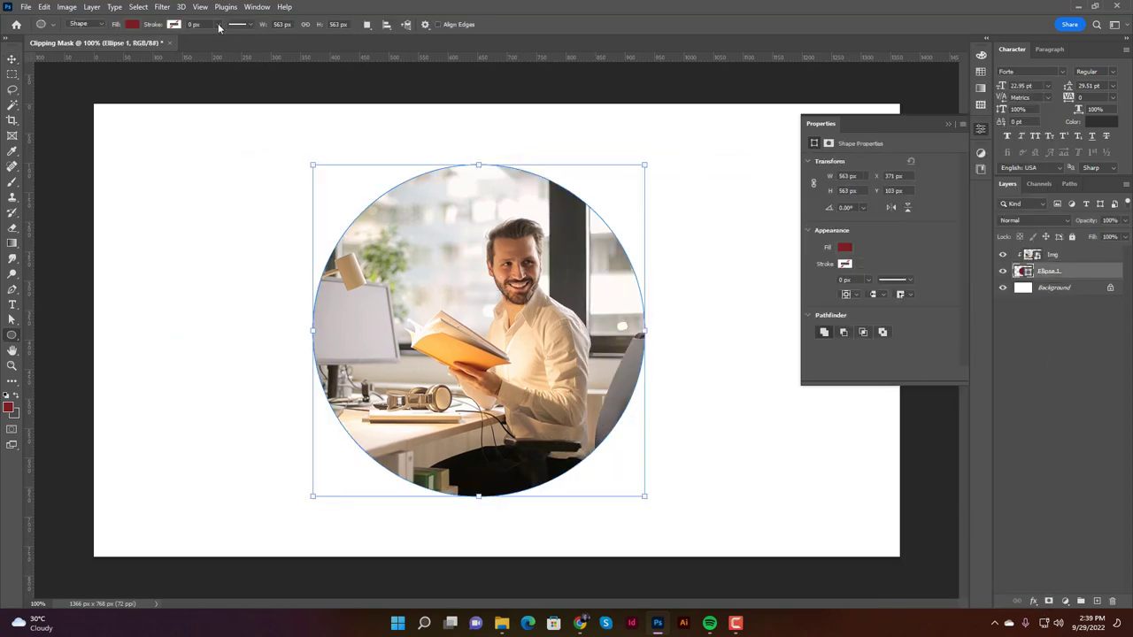
left_click(165, 24)
left_click(138, 75)
key("v")
key("alt+]")
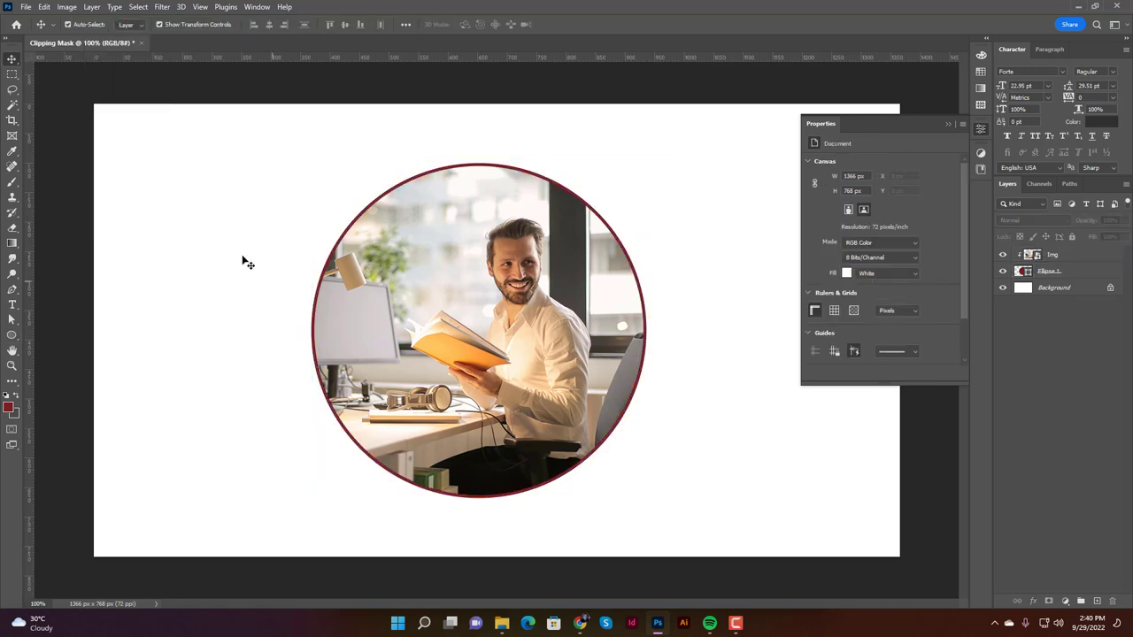
Remove the clipped photo and circle, and draw a dark red vertical bar about 69 x 687 px near the canvas's left edge
left_click(1050, 261)
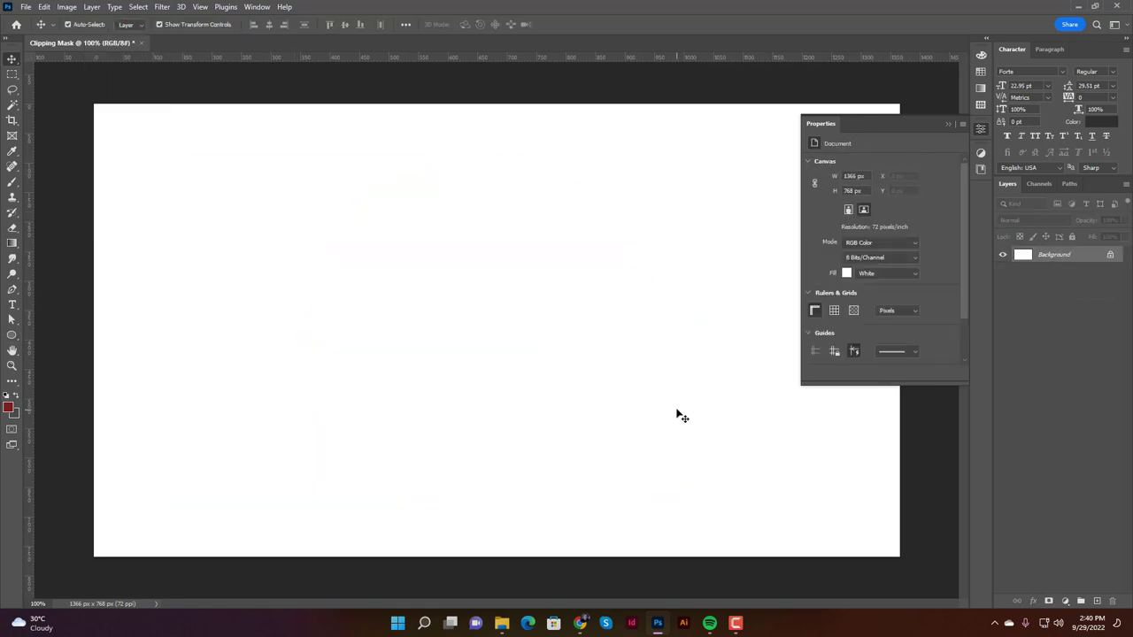
left_click(12, 334)
left_click_drag(138, 132, 180, 537)
key("v")
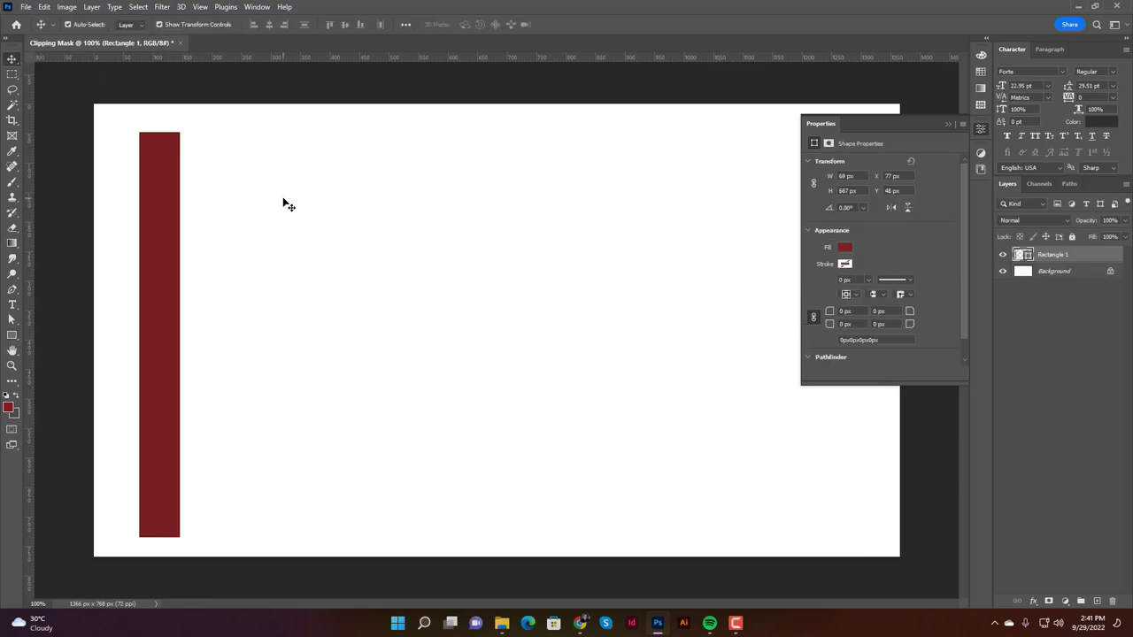
Duplicate the vertical bar across the canvas until a row of fourteen bars reaches the right side
left_click_drag(157, 216, 412, 235)
left_click_drag(413, 235, 531, 239)
left_click_drag(531, 239, 640, 277)
key("ctrl+minus")
left_click_drag(639, 277, 679, 277)
left_click_drag(679, 277, 721, 277)
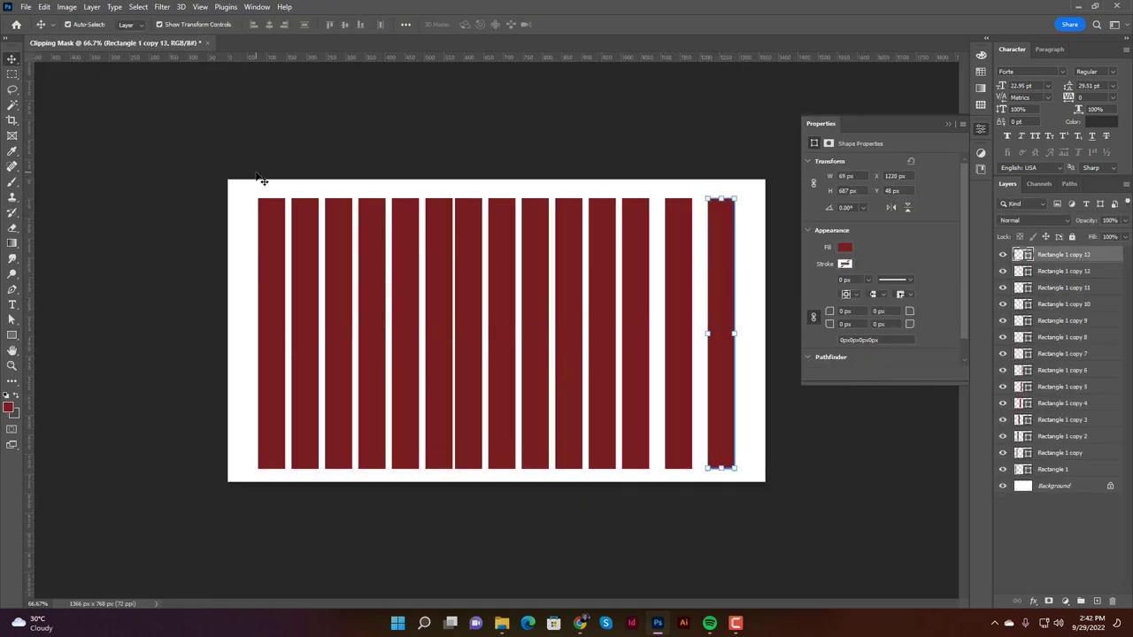
Distribute all the bars evenly across the row and merge them into one shape layer
key("ctrl+alt+a")
left_click(380, 24)
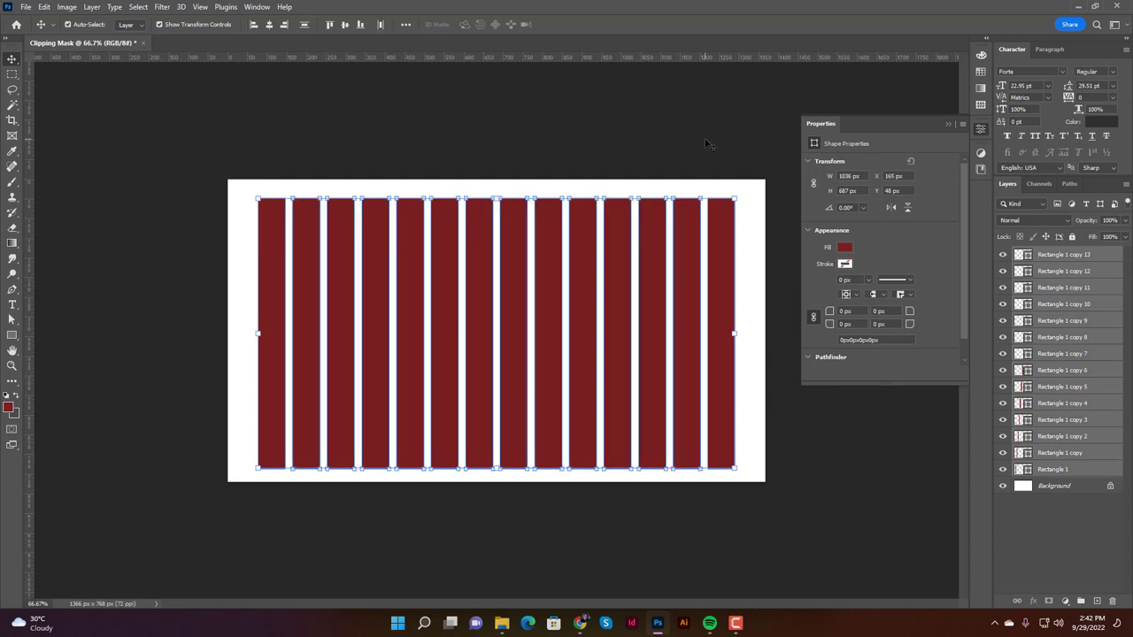
right_click(1058, 326)
left_click(940, 458)
left_click(389, 223)
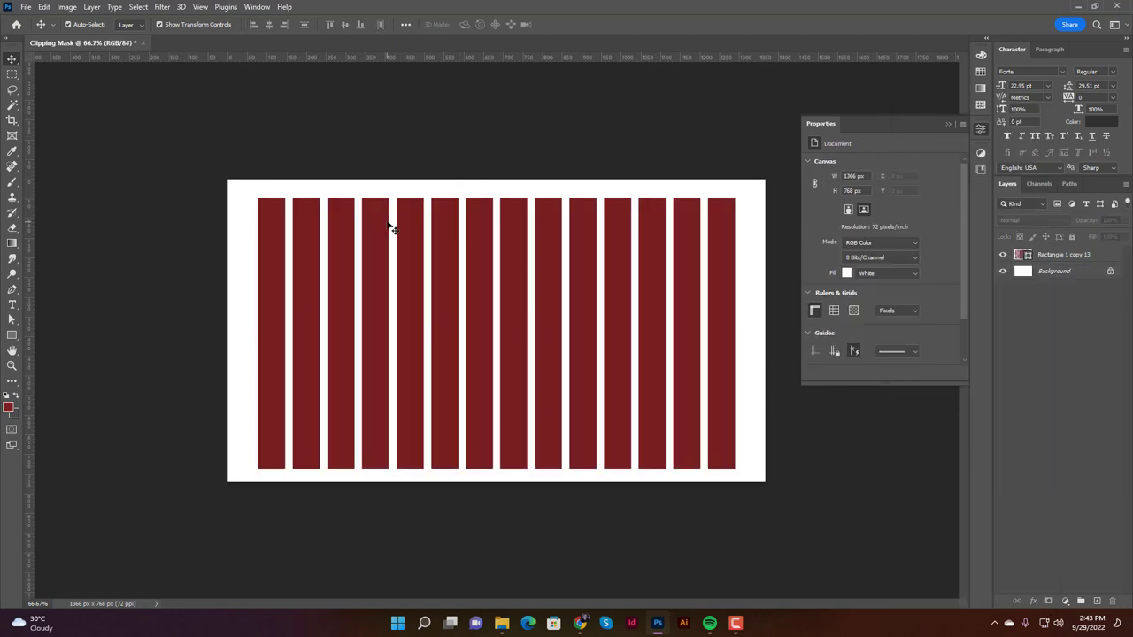
Place the Img photo above the merged bars and scale it to 21.95%
left_click(25, 6)
left_click(54, 250)
double_click(146, 112)
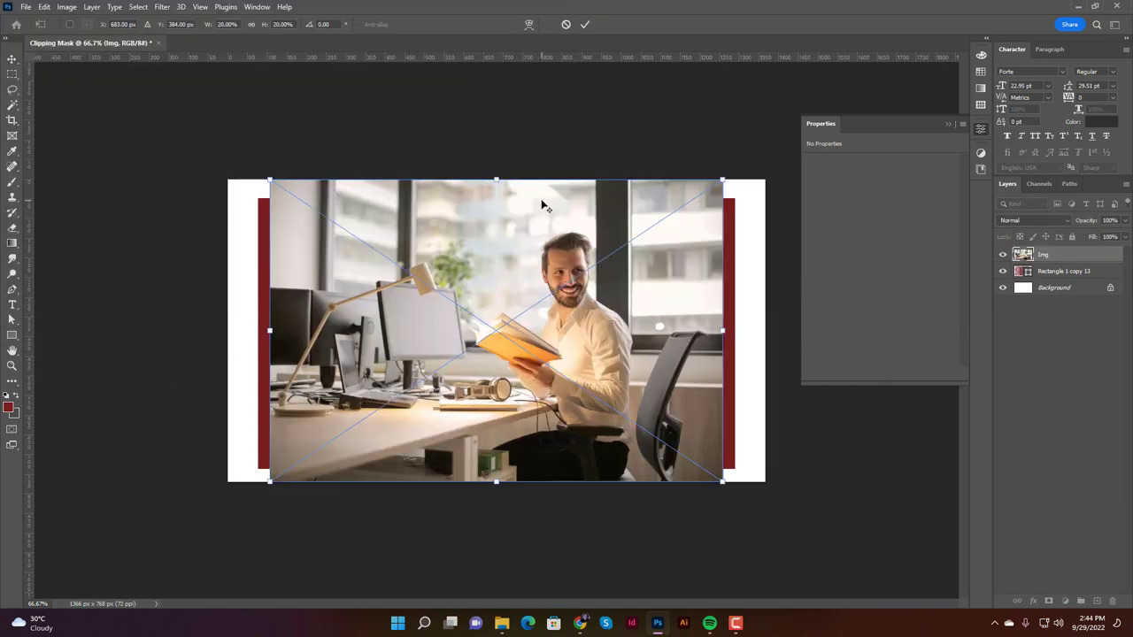
left_click_drag(497, 180, 497, 165)
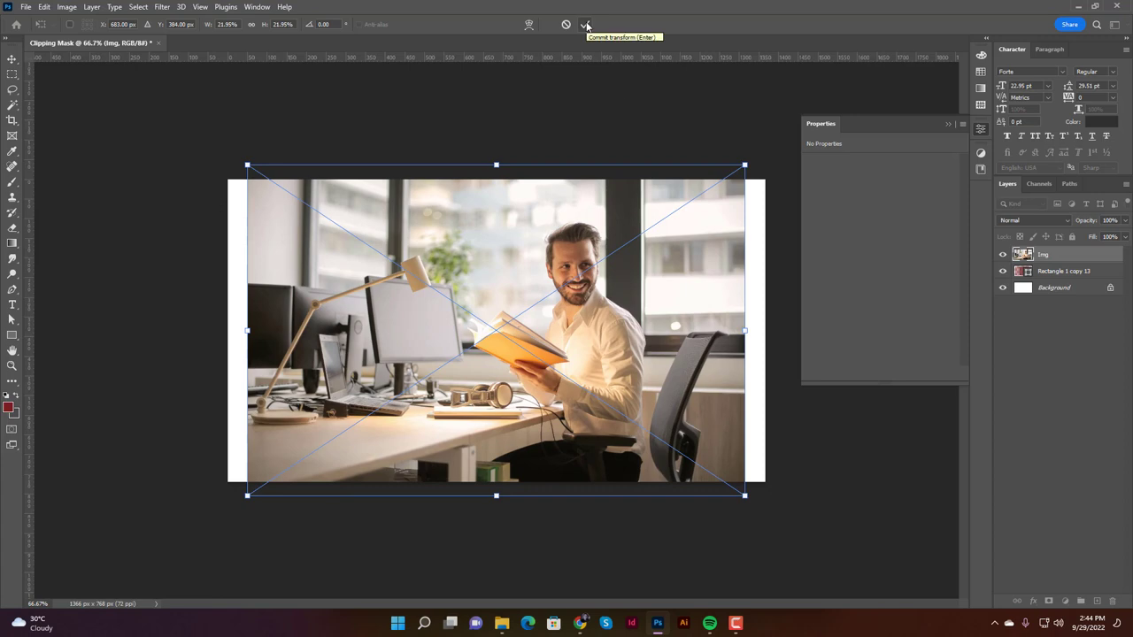
left_click(585, 24)
Clip the Img layer to the merged bars and enlarge the photo so it covers all of them
left_click(1062, 271)
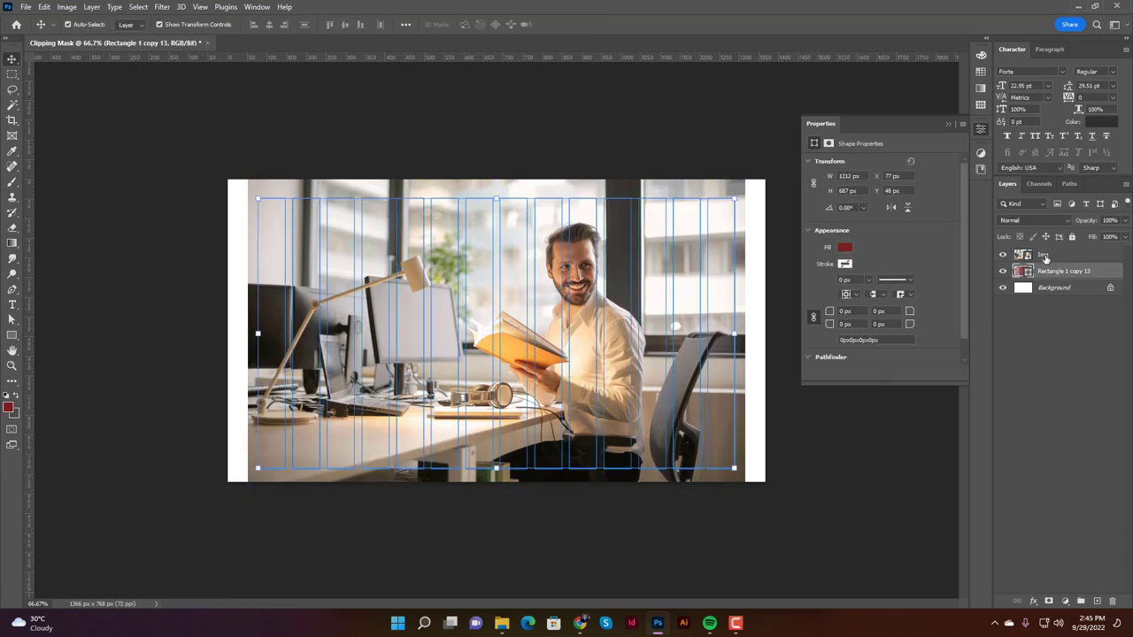
right_click(1053, 254)
left_click(920, 362)
left_click_drag(496, 164, 497, 138)
key("Return")
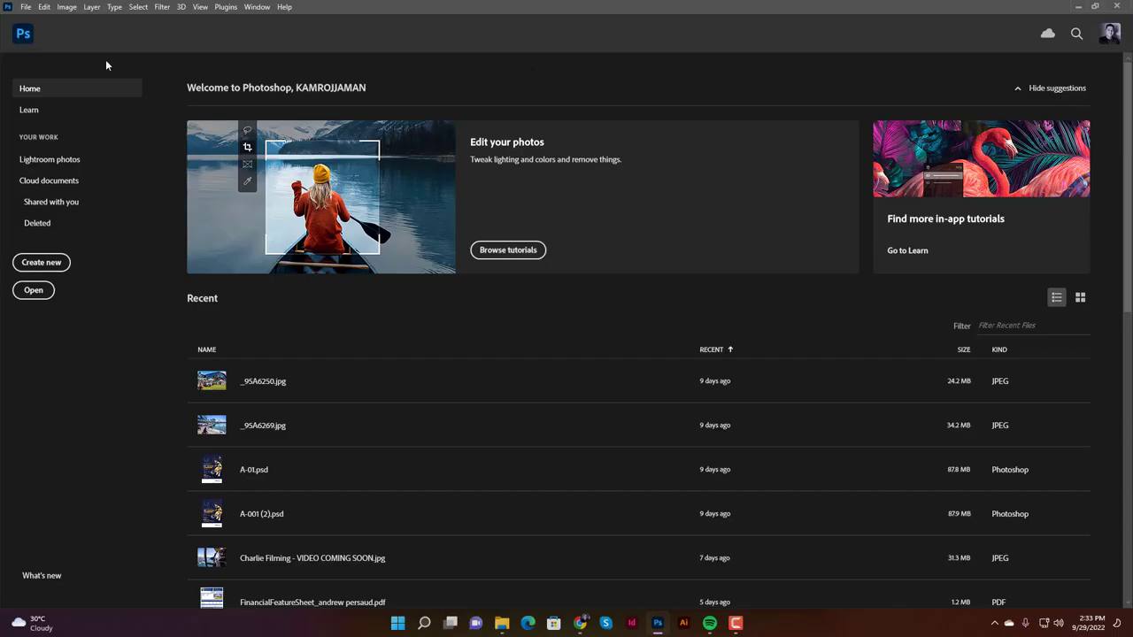
Start a new document, compare the print, web and mobile presets, and choose the 1366 x 768 px Web Most Common preset
left_click(29, 8)
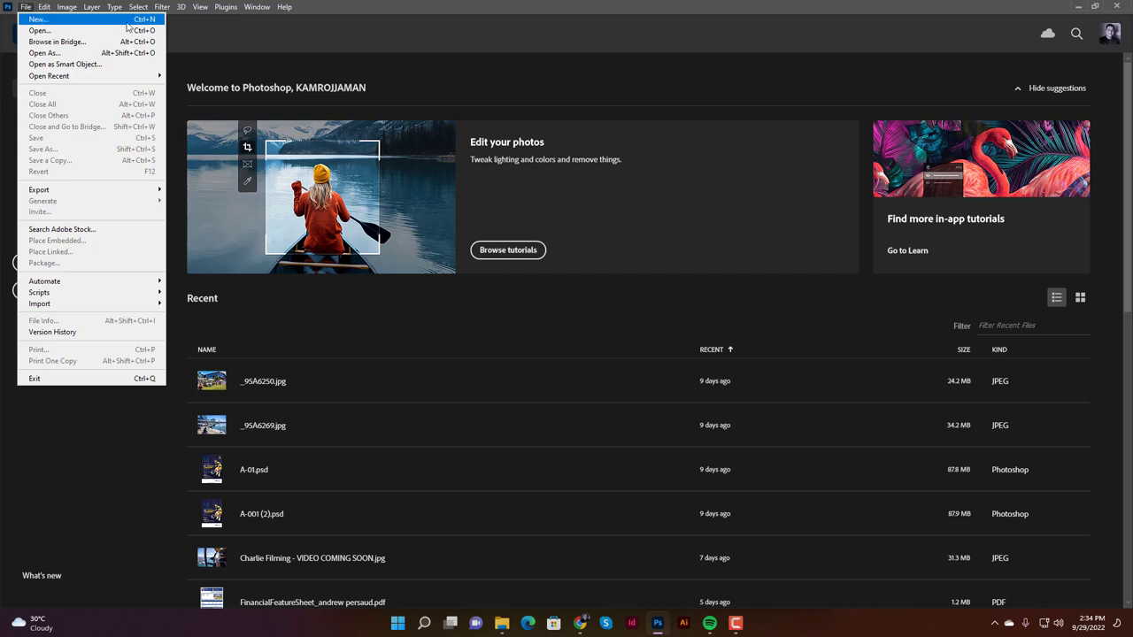
left_click(62, 20)
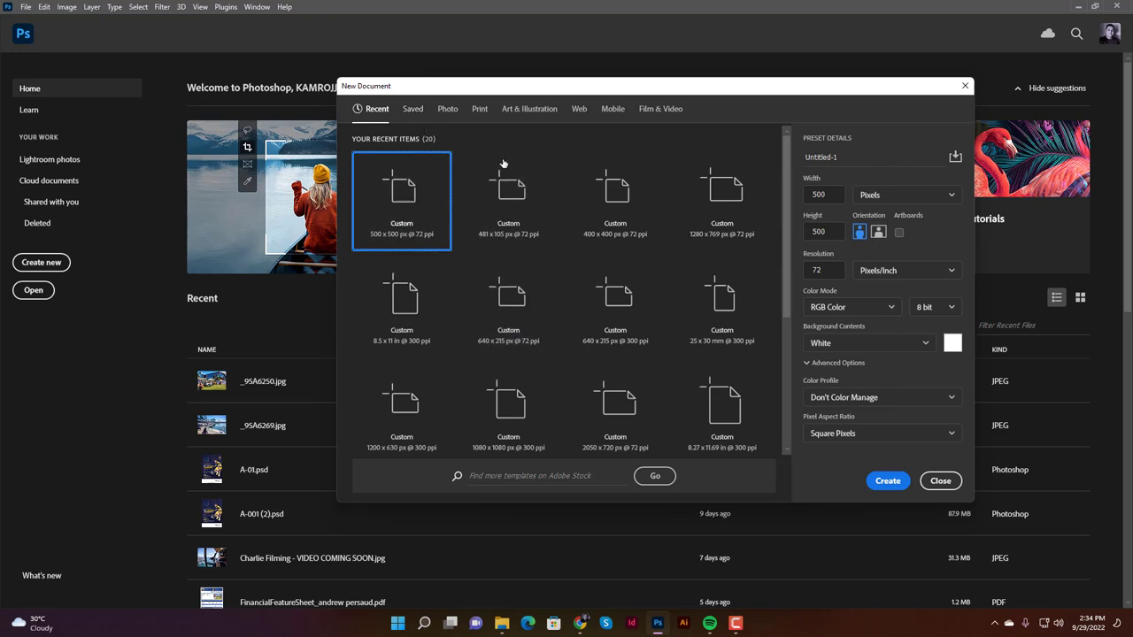
left_click(480, 109)
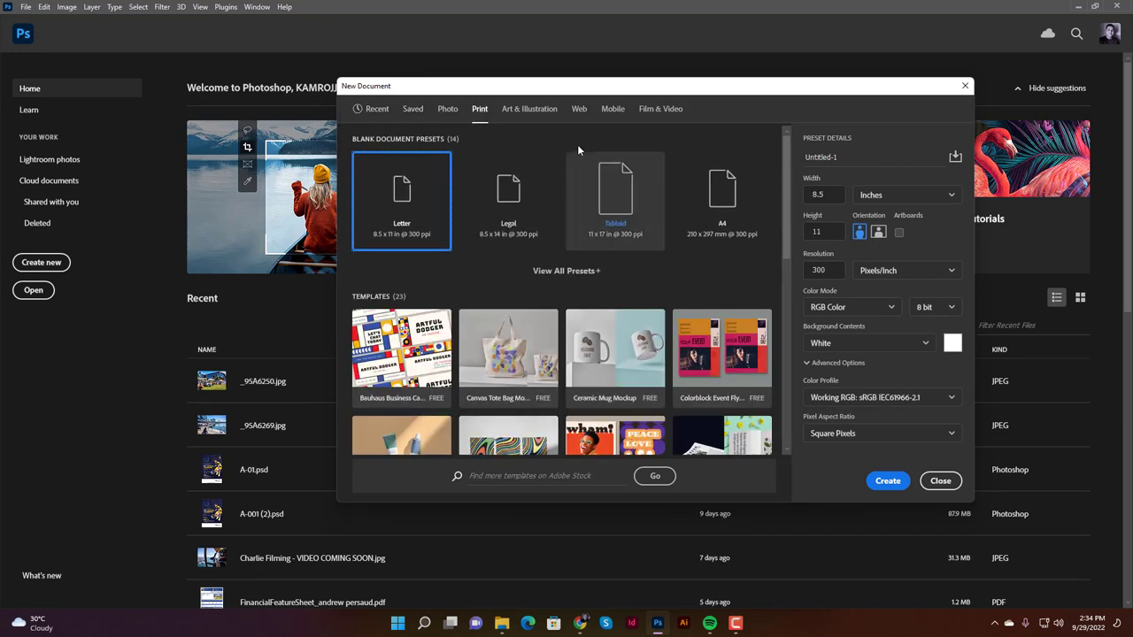
left_click(580, 109)
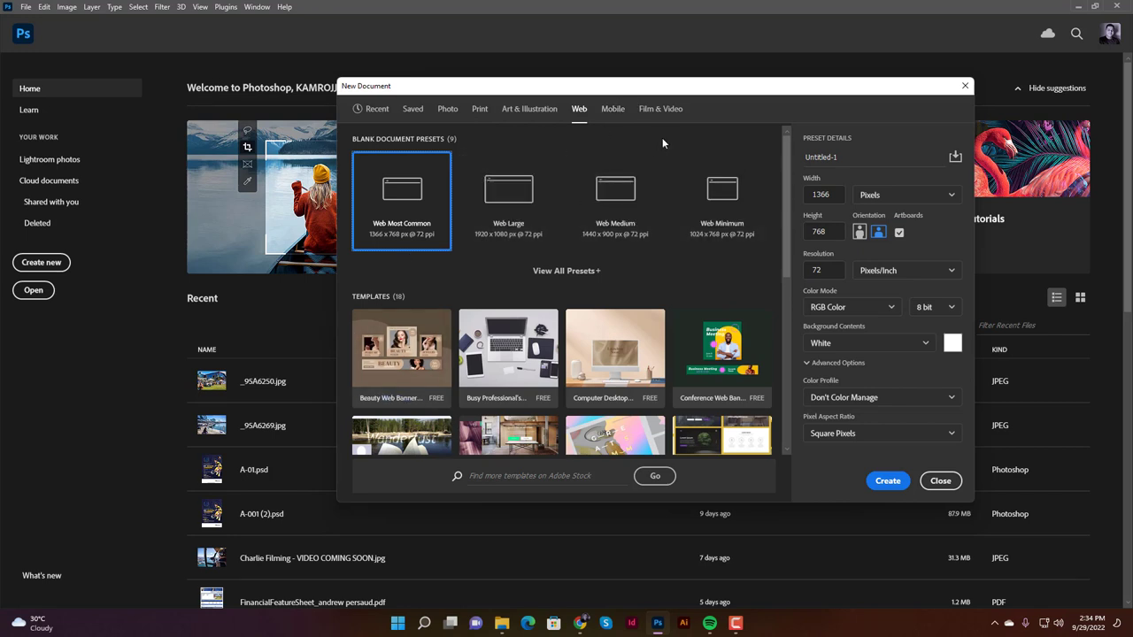
left_click(620, 109)
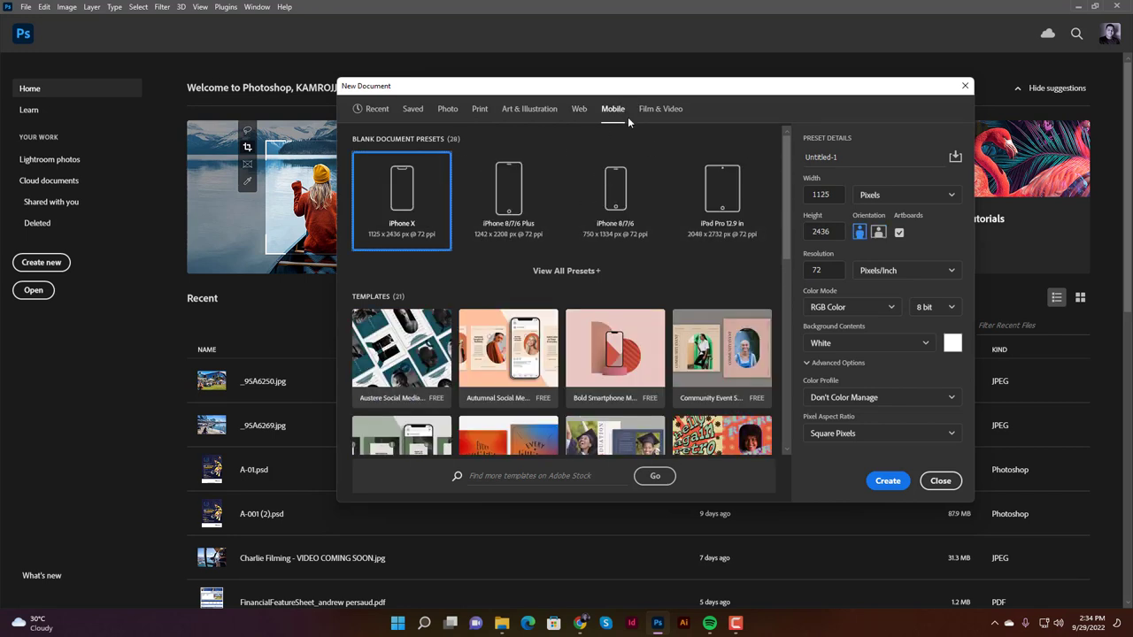
left_click(580, 110)
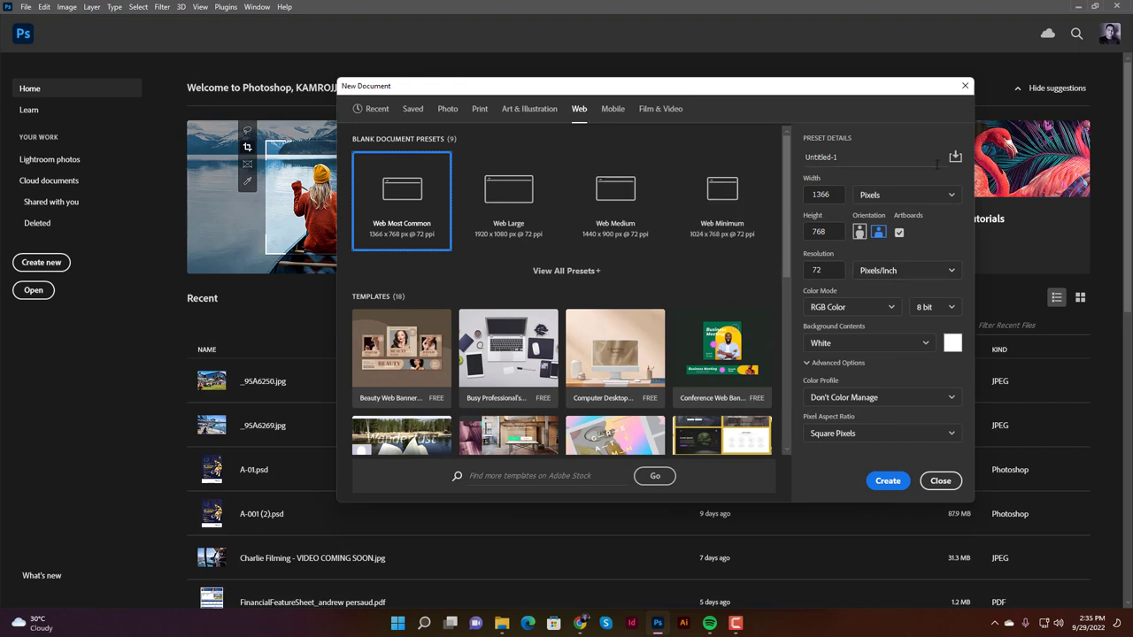
Name the document Clipping Mask, turn artboards off, keep the white background and create it
left_click_drag(853, 157, 804, 157)
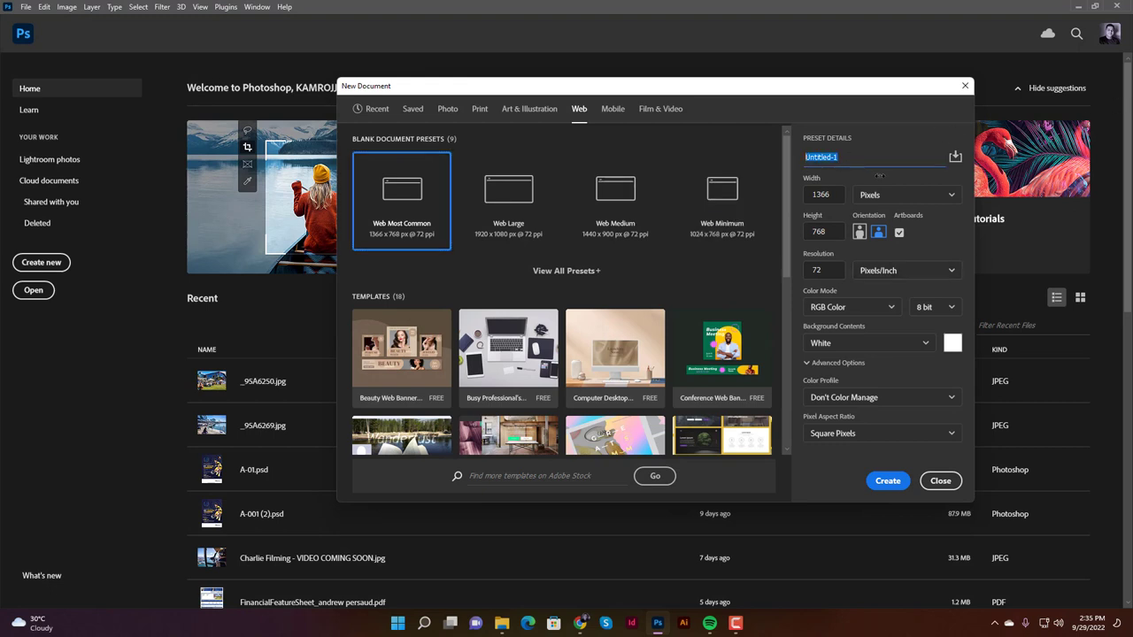
type("ask")
left_click(900, 233)
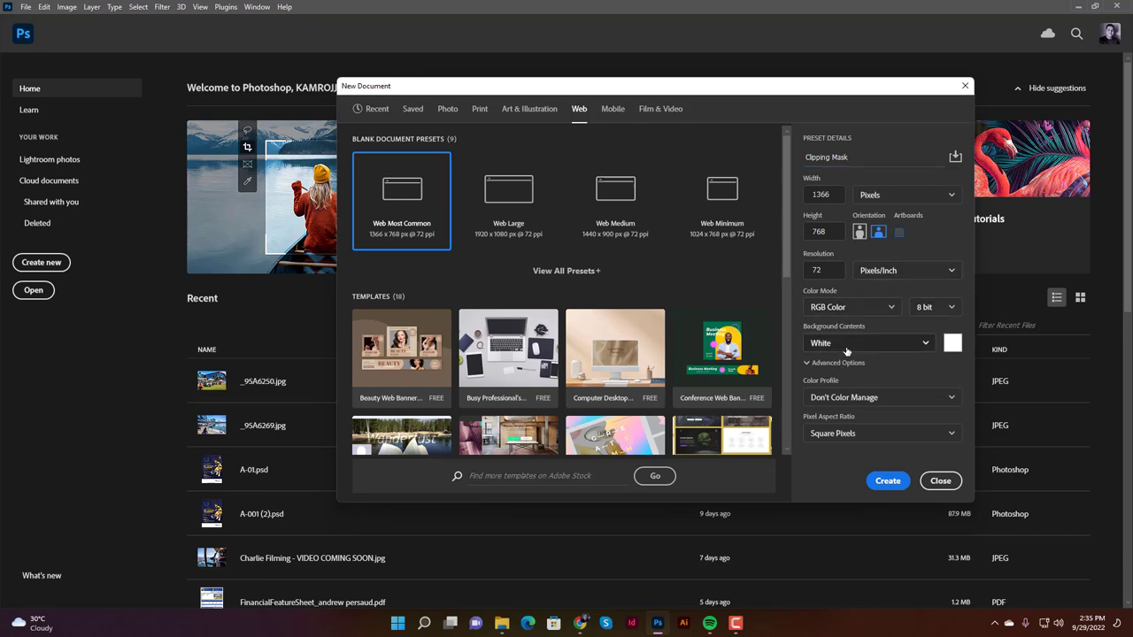
left_click(881, 344)
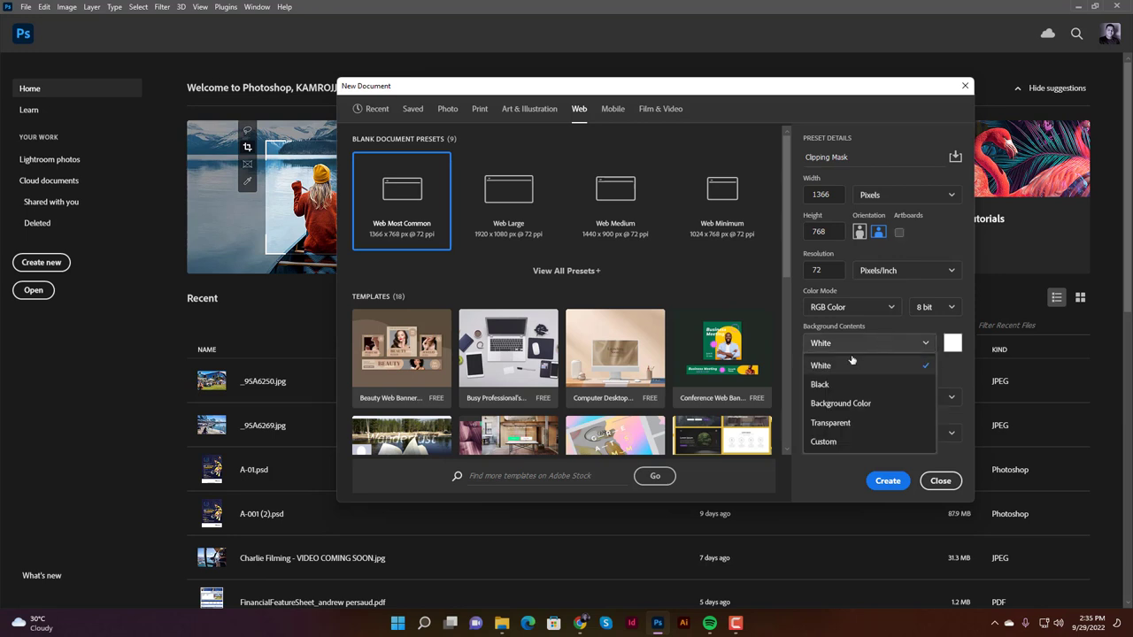
left_click(885, 346)
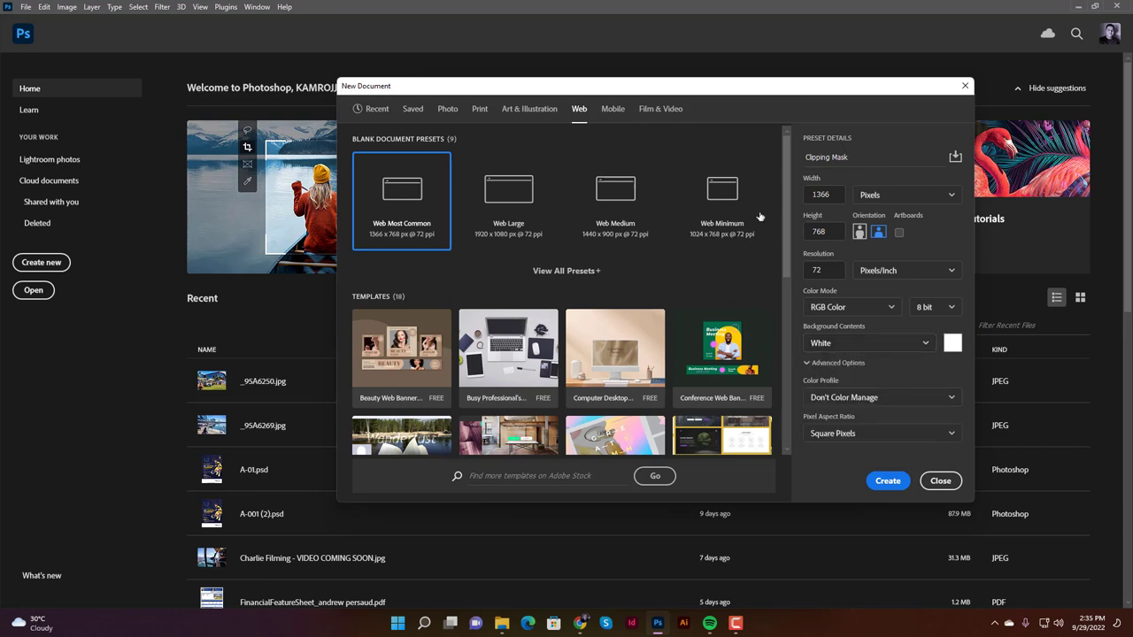
left_click(887, 480)
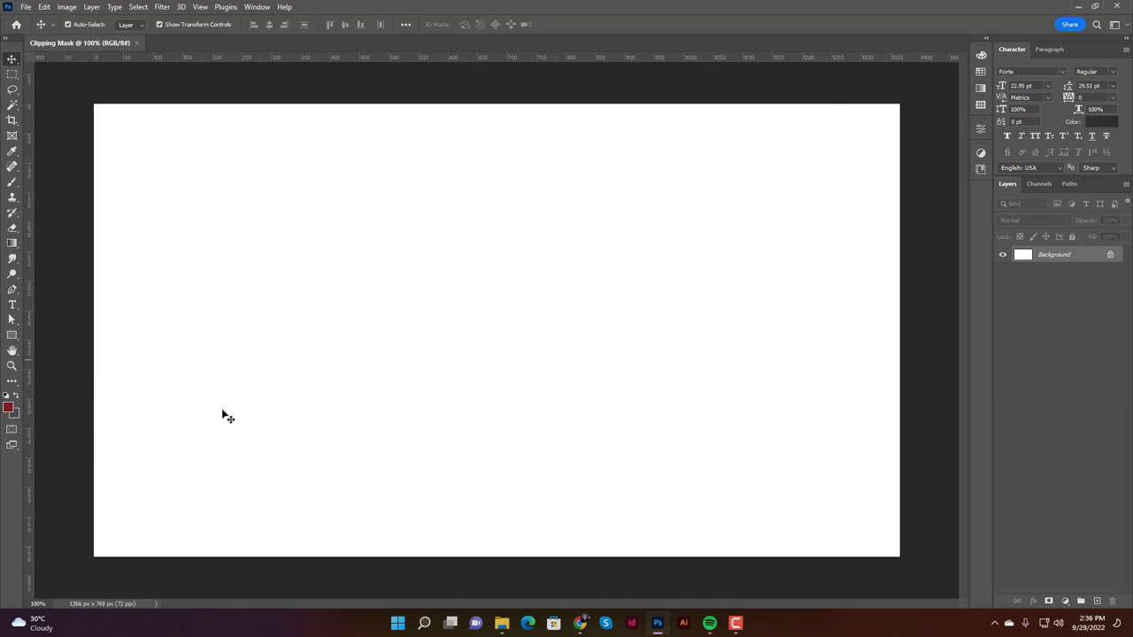
Draw a dark red circle about 563 px across near the middle of the canvas with the Ellipse tool
left_click(12, 337)
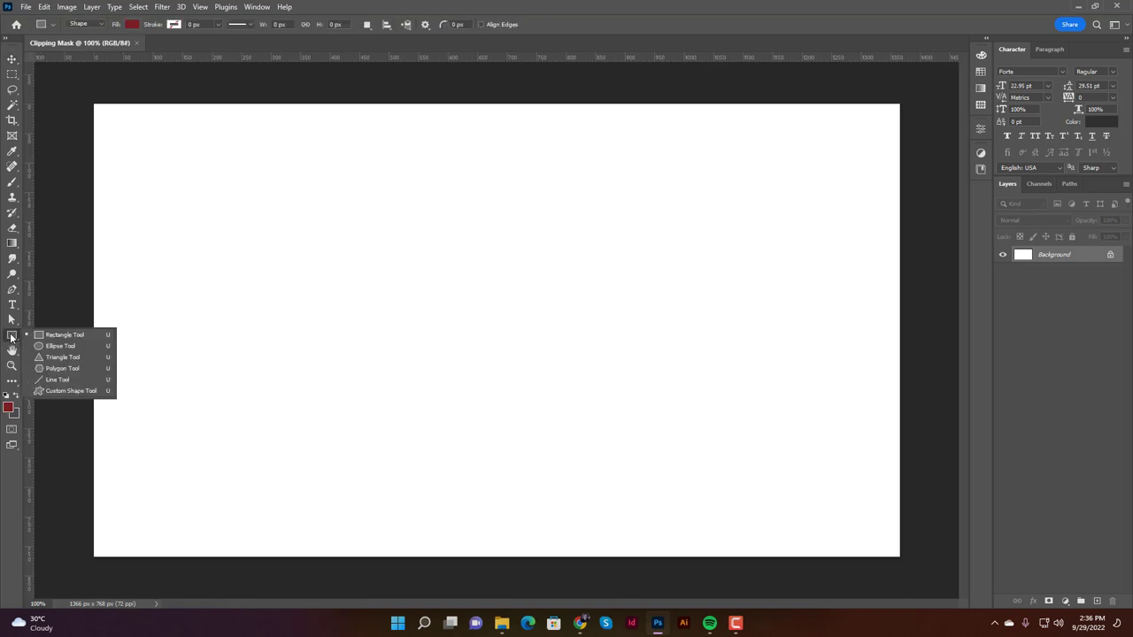
left_click(12, 336)
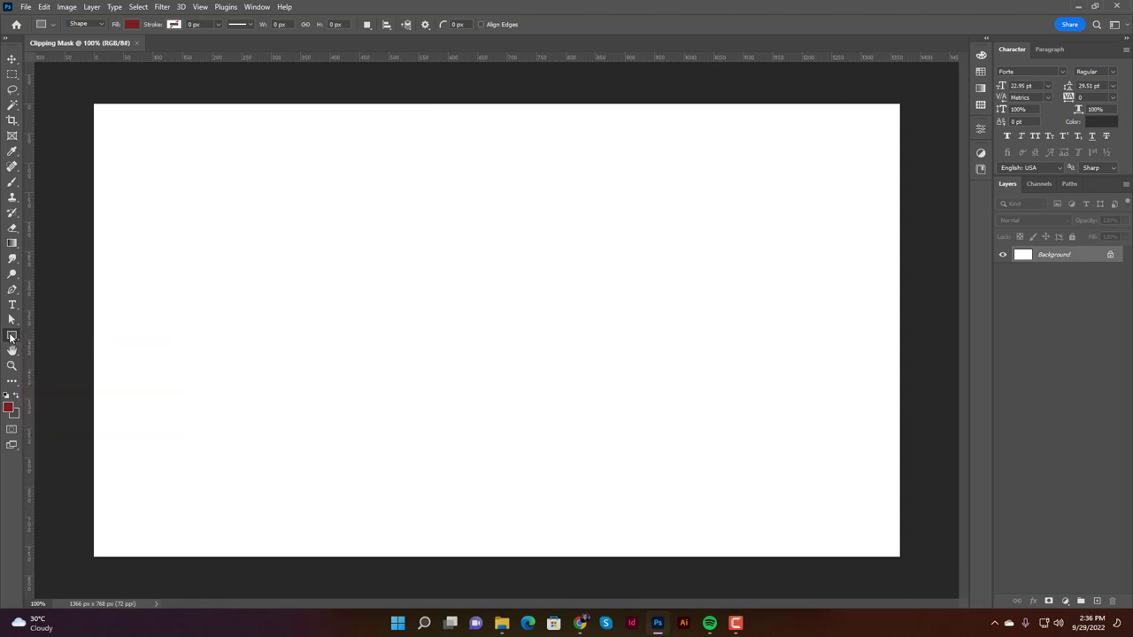
left_click(11, 337)
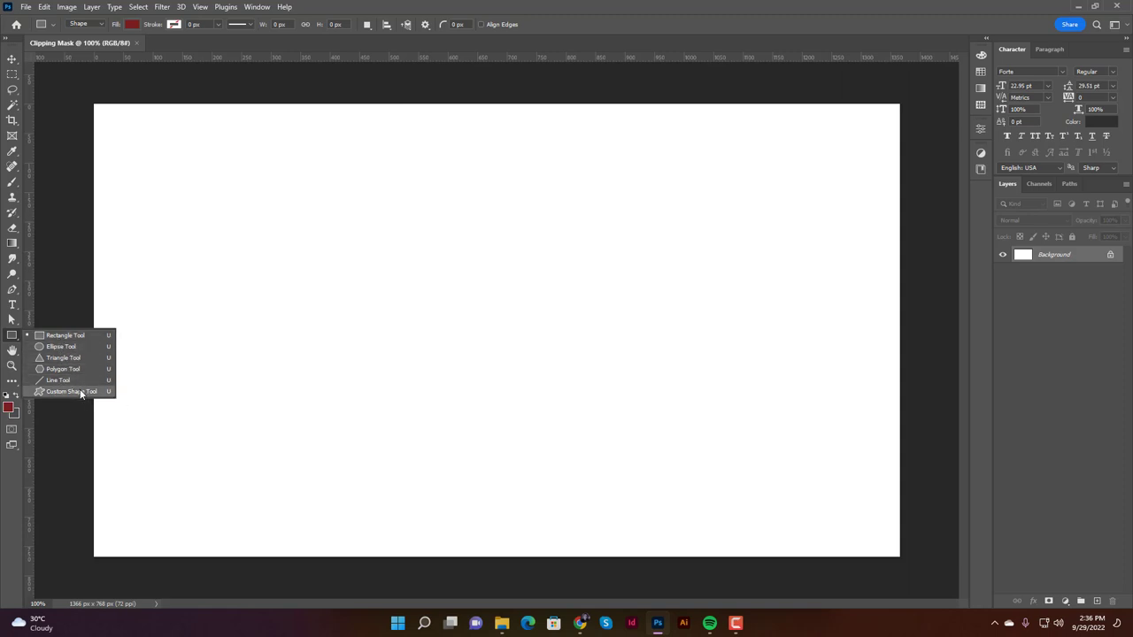
left_click(54, 347)
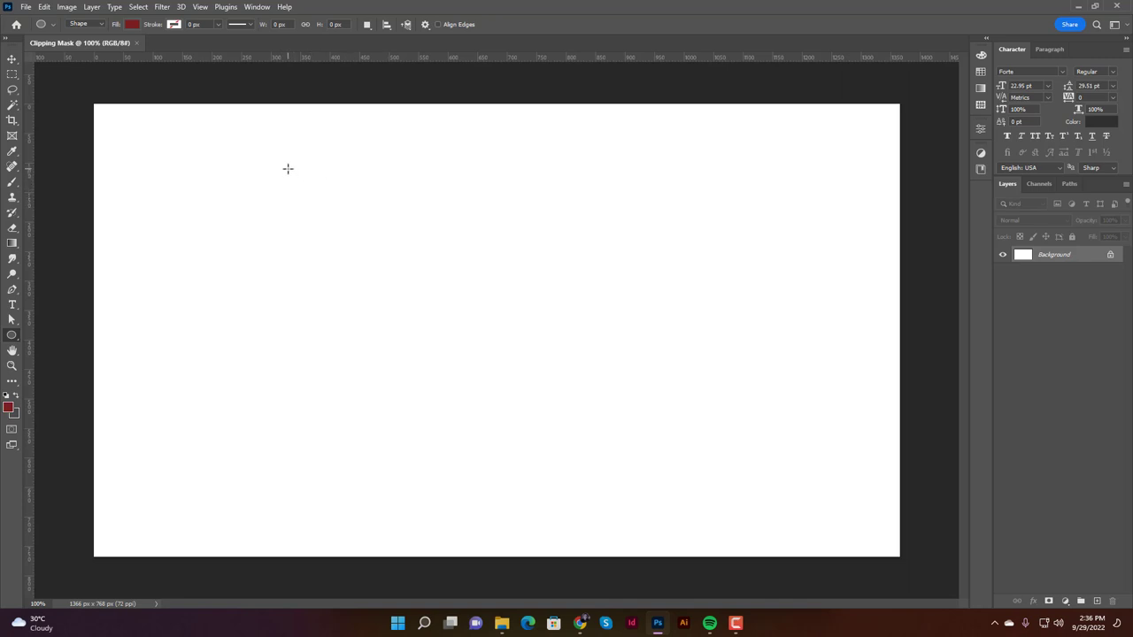
left_click_drag(313, 186, 619, 390)
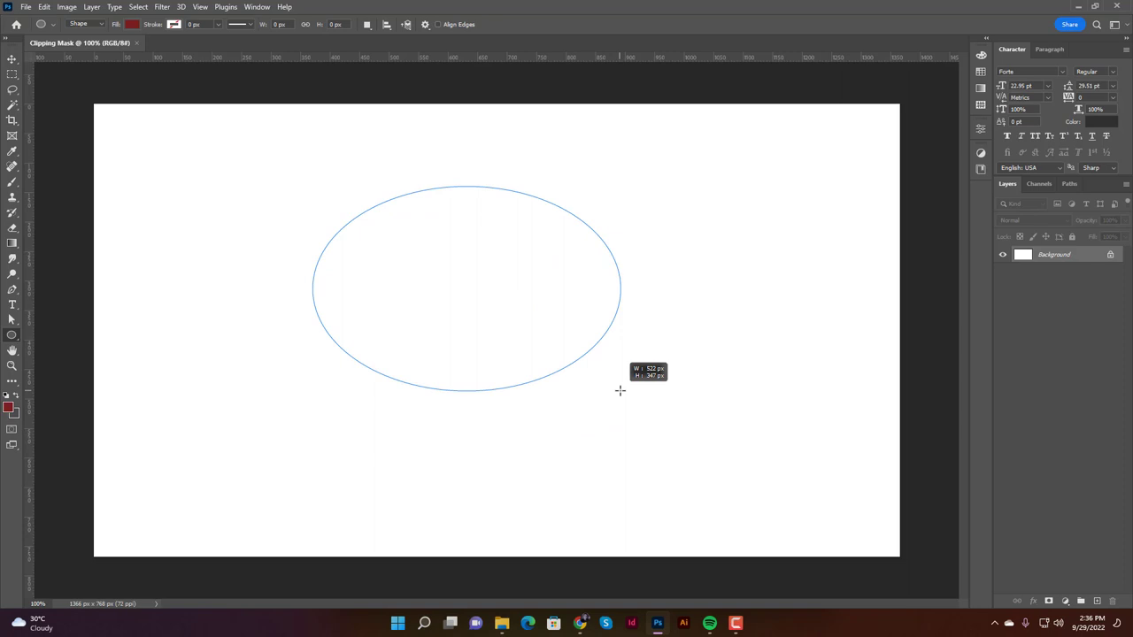
key("shift")
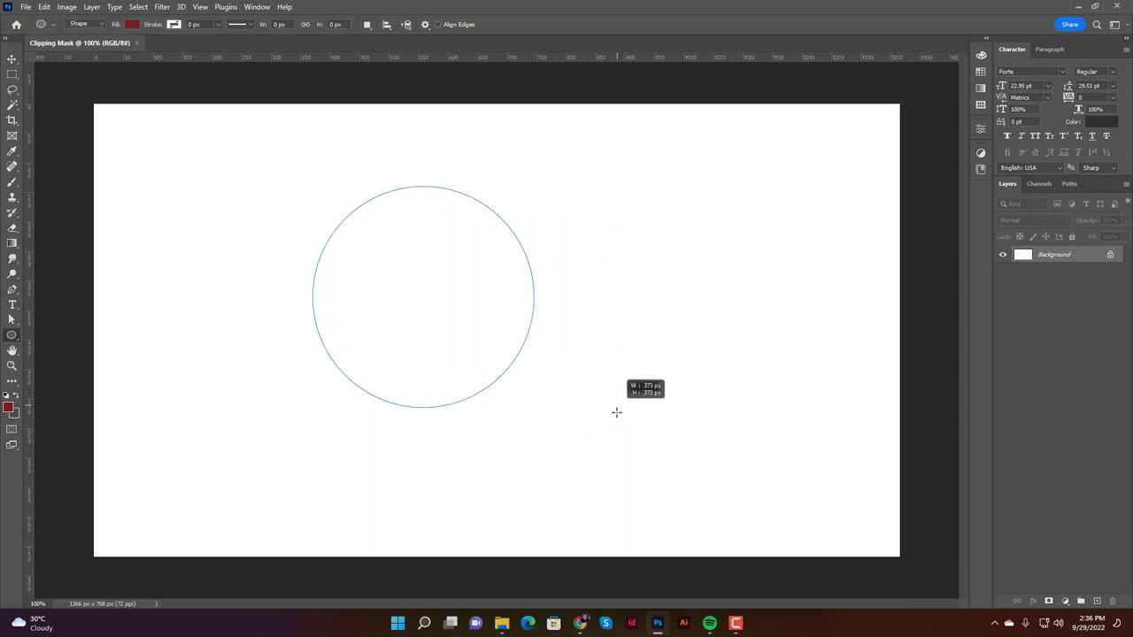
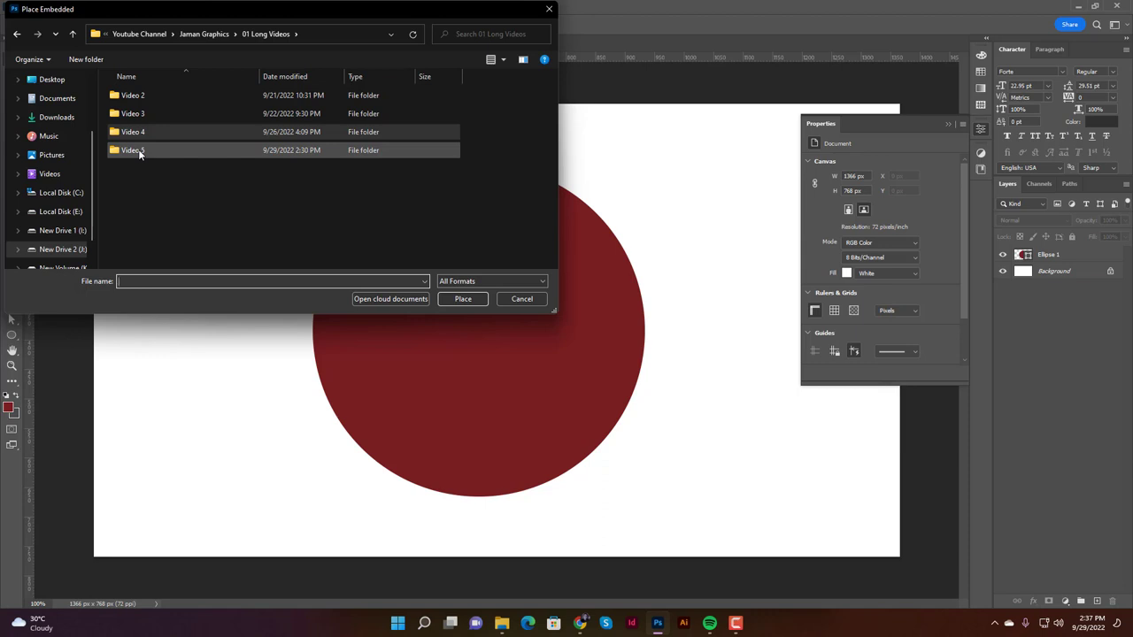
Place the Img photo from the Video 5 folder above the circle and scale it to about 15.31%
double_click(138, 150)
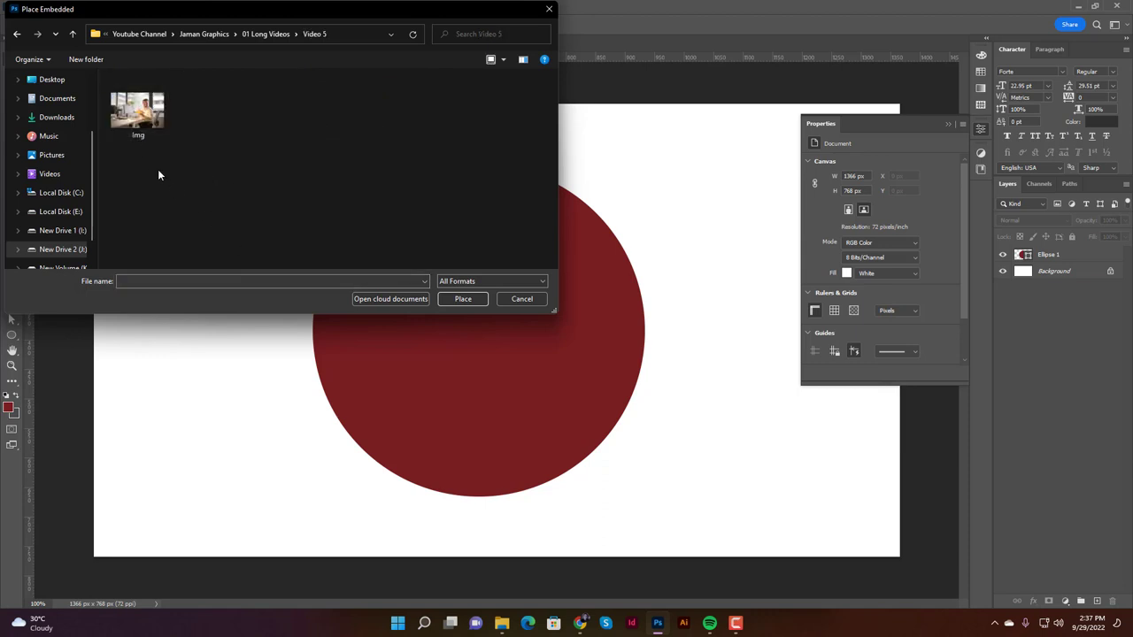
left_click(147, 121)
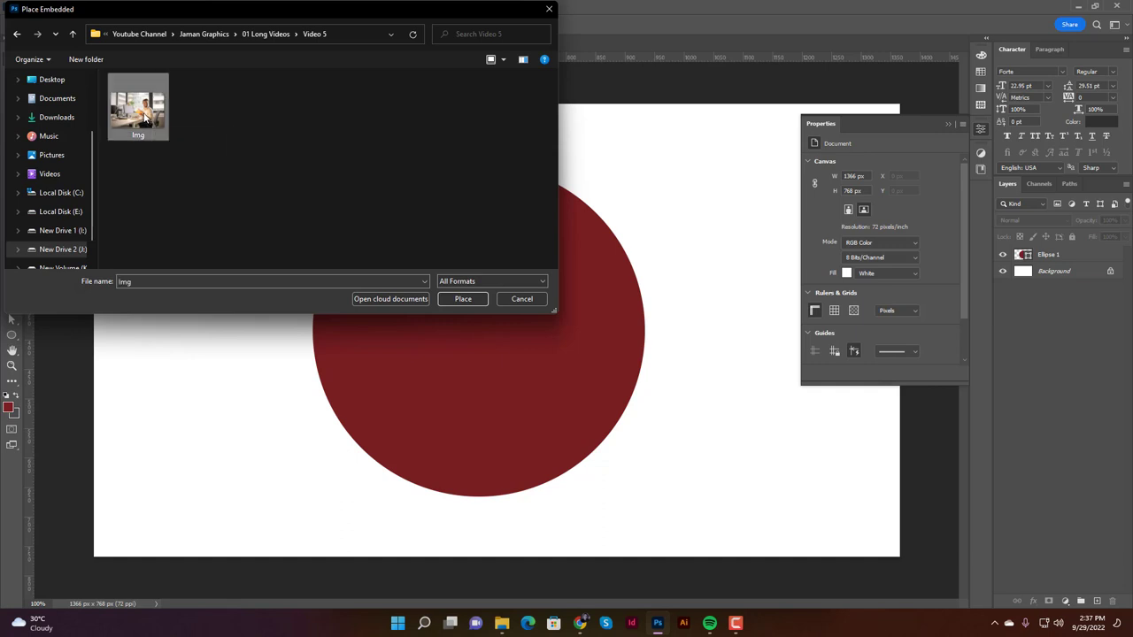
left_click(461, 299)
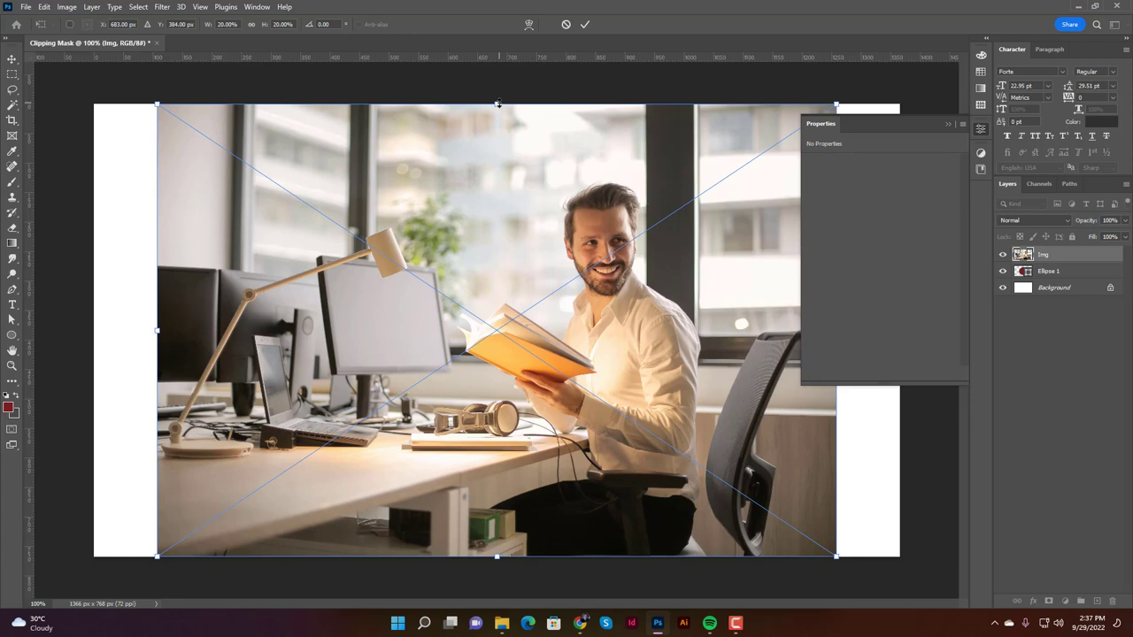
left_click_drag(497, 104, 507, 156)
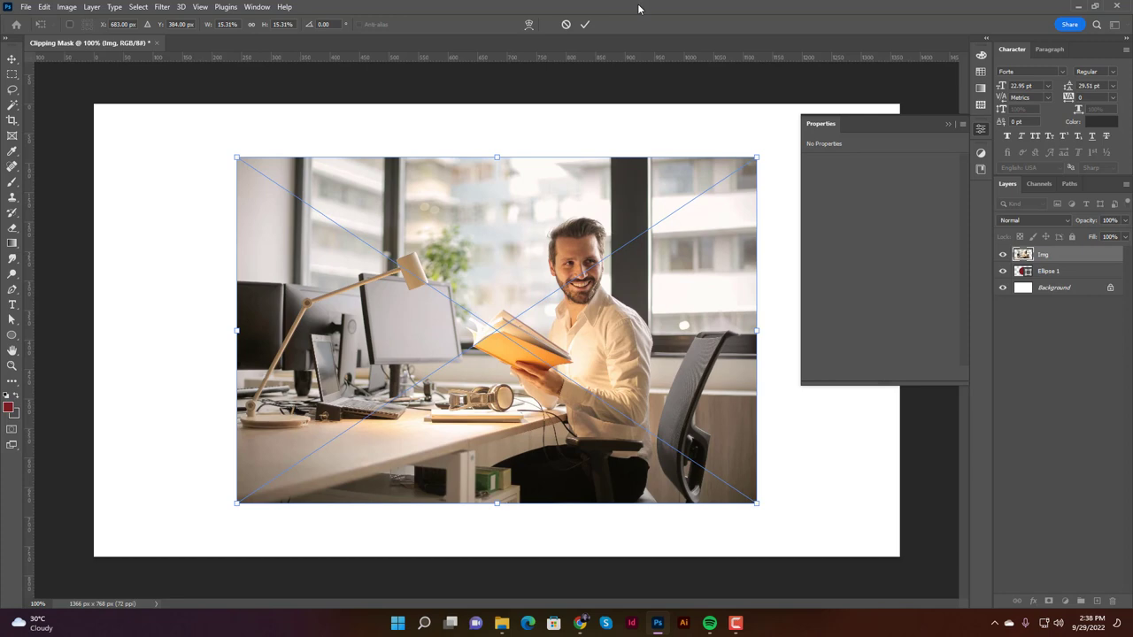
left_click(584, 24)
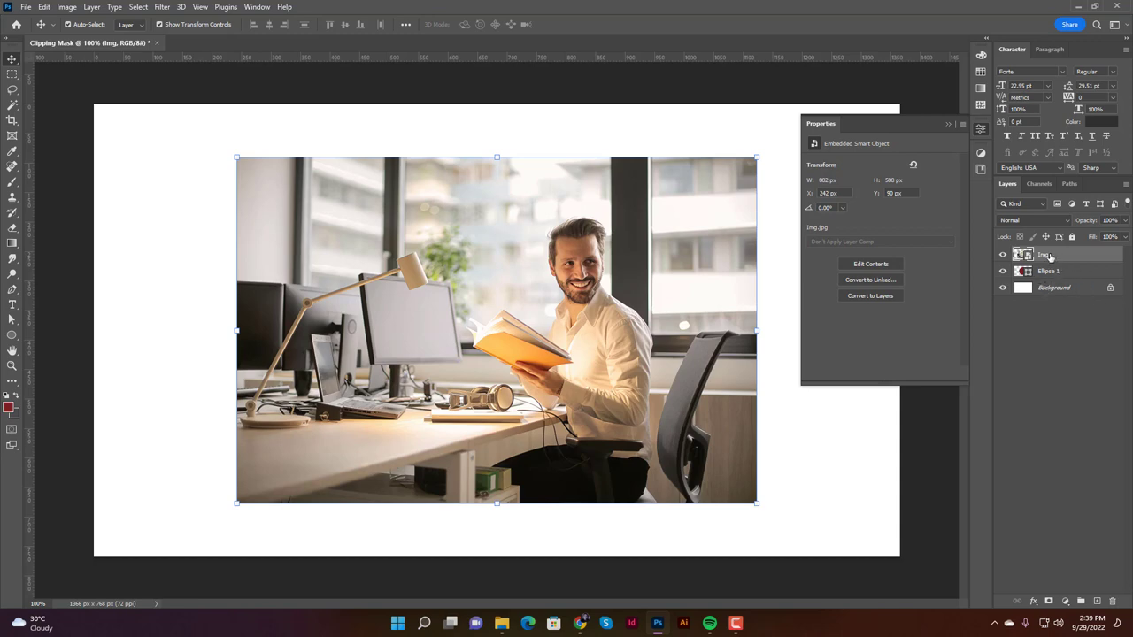
Clip the Img layer to the circle and shift the photo left so the man sits near the circle's centre
right_click(1051, 257)
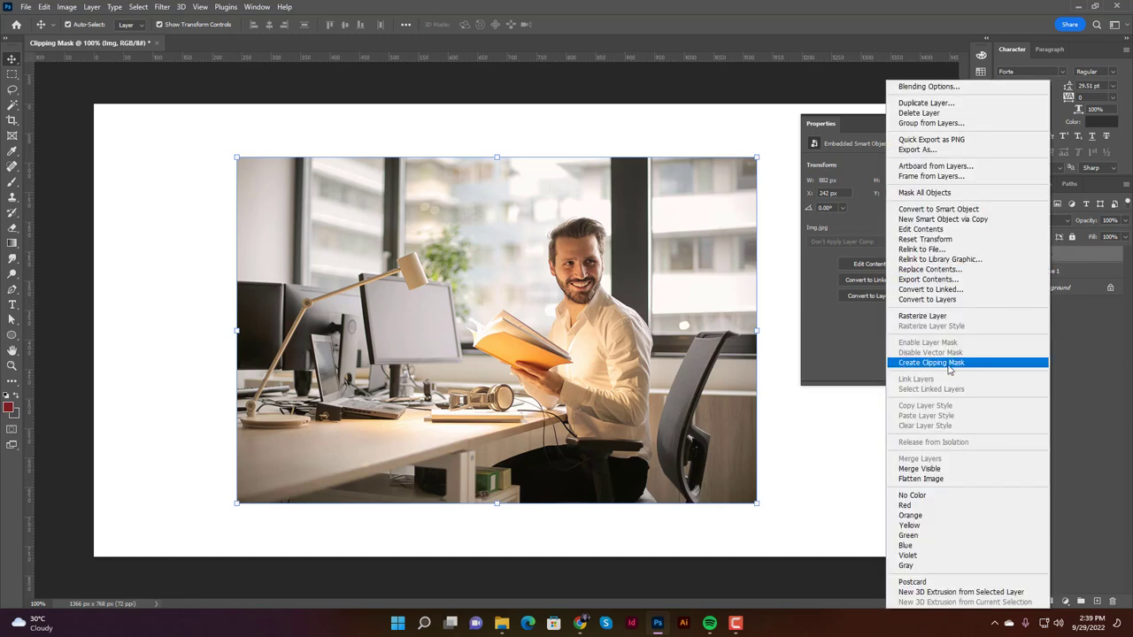
left_click(920, 363)
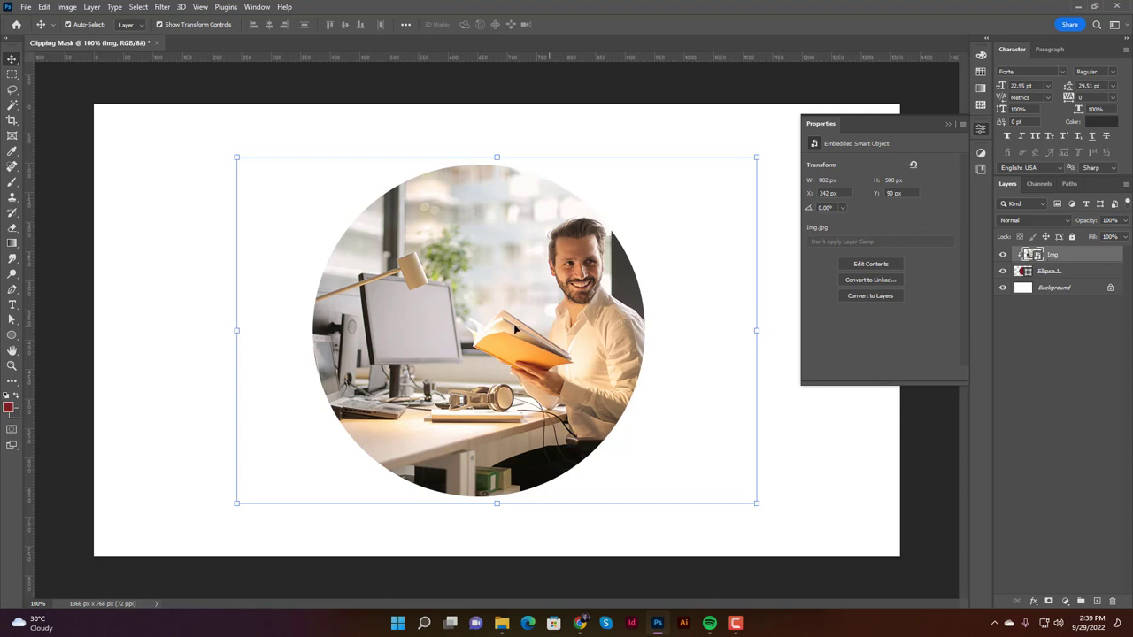
left_click_drag(540, 302, 475, 303)
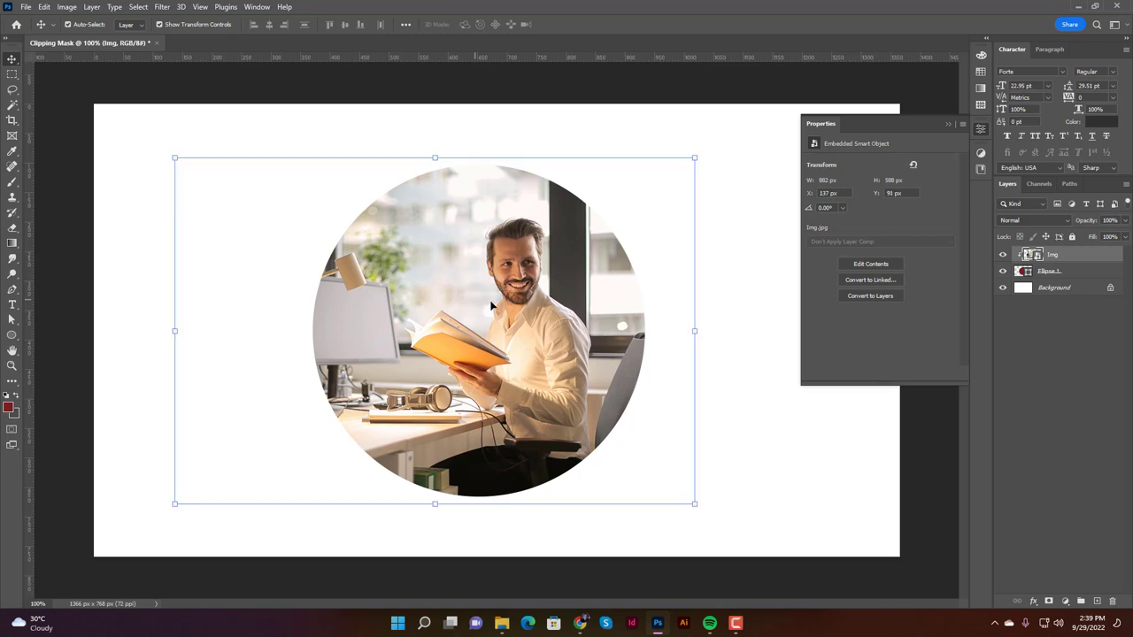
left_click(759, 203)
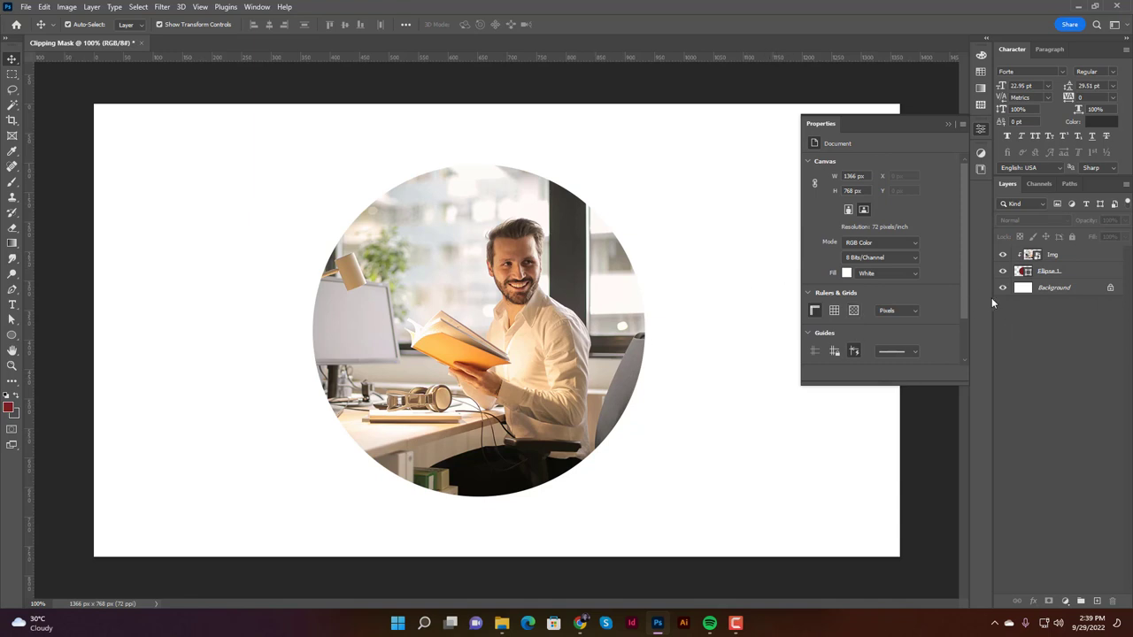
Give the Ellipse 1 circle a 5 px dark red stroke and leave all layers deselected
left_click(1044, 274)
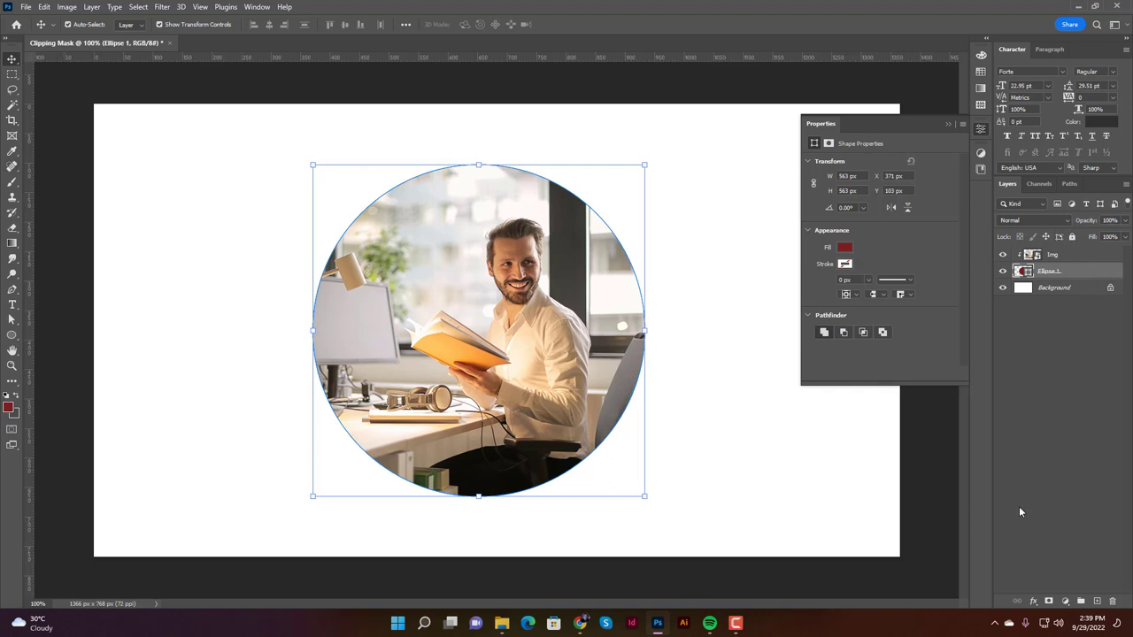
left_click(12, 335)
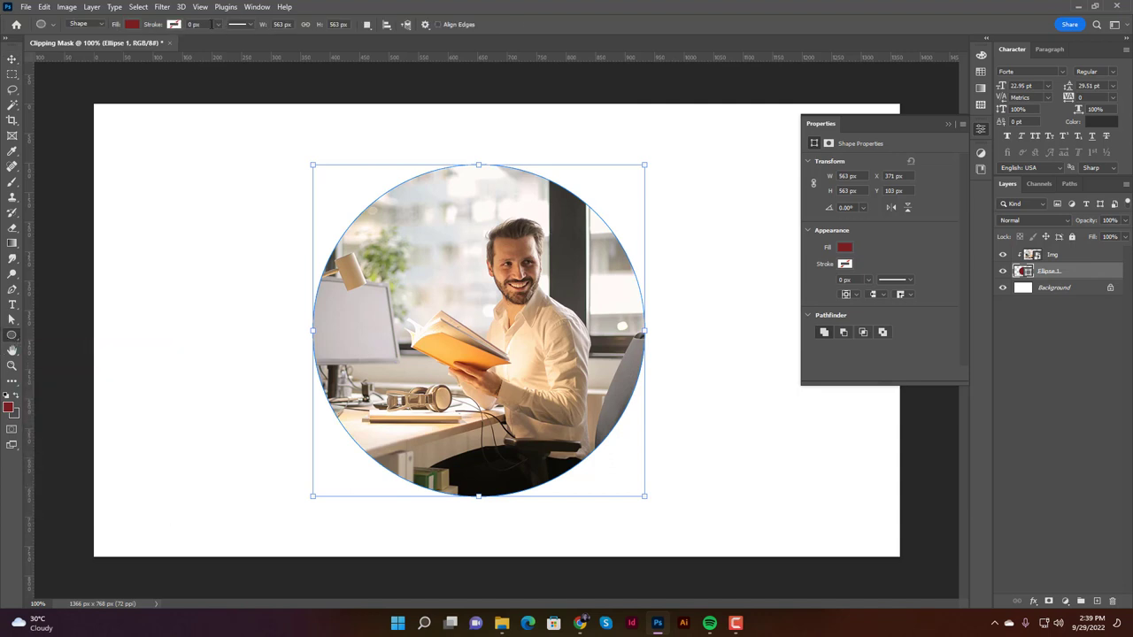
left_click(177, 25)
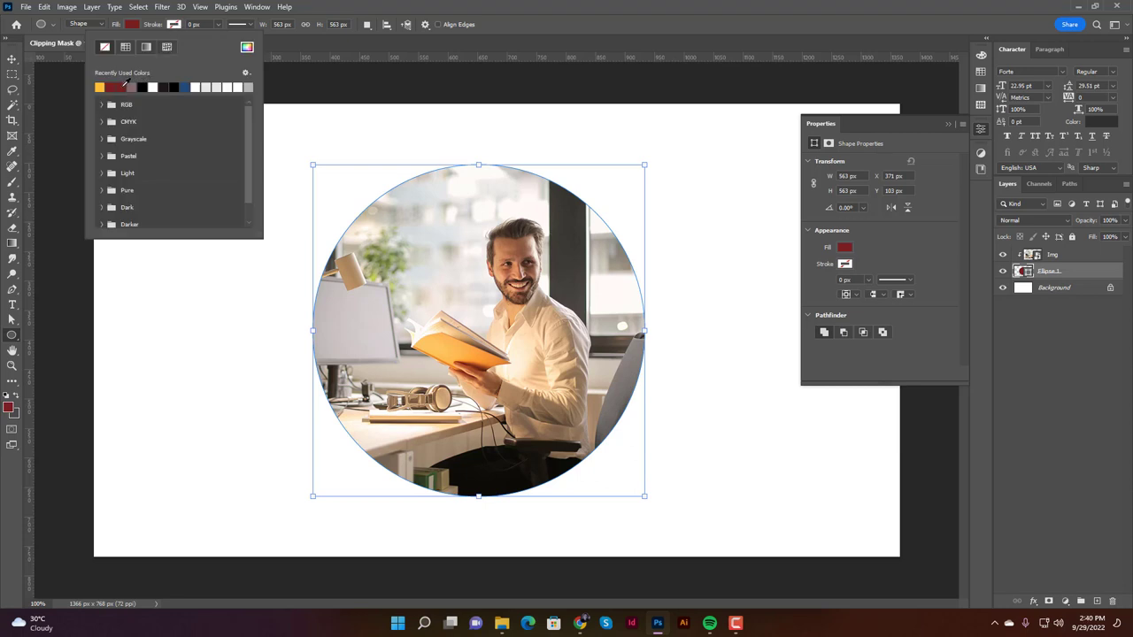
left_click(125, 82)
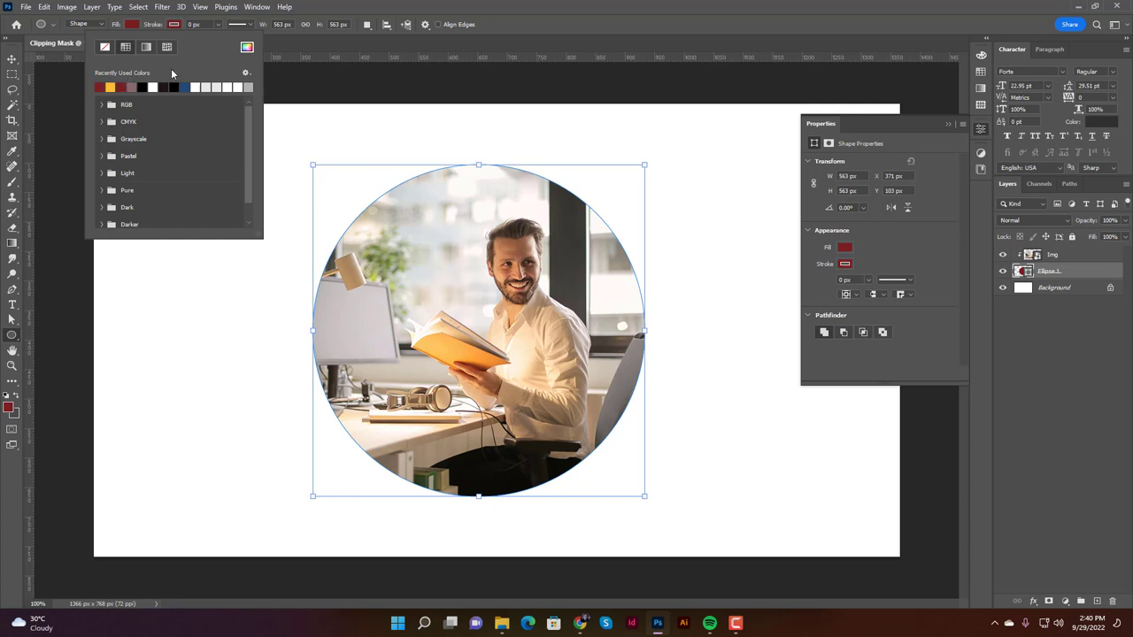
left_click(211, 24)
left_click(210, 24)
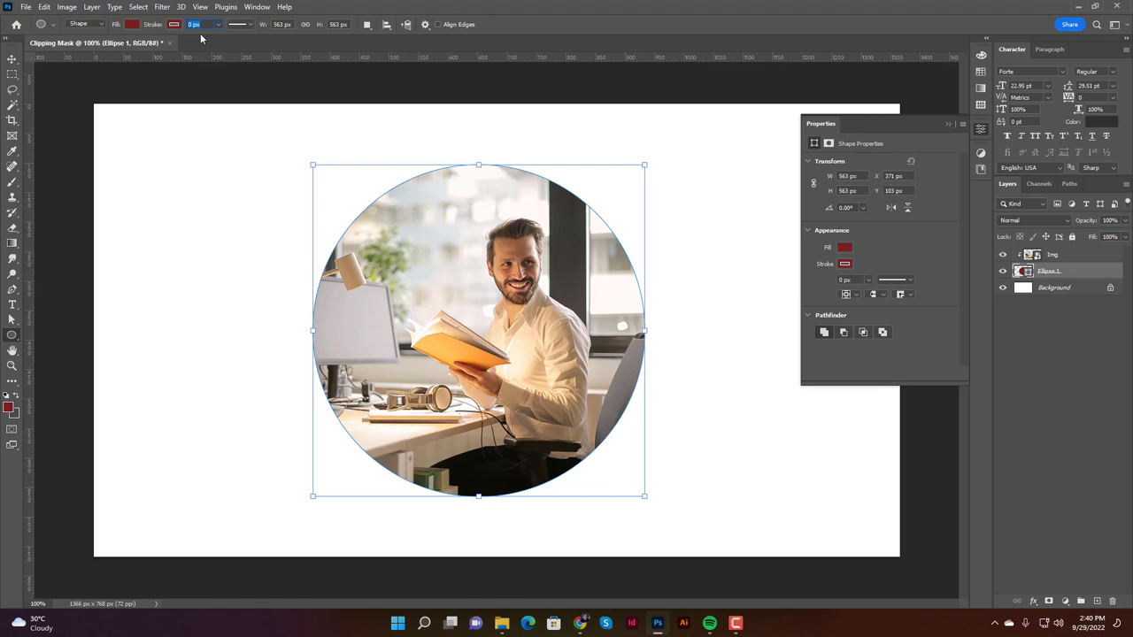
type("5")
key("Tab")
key("v")
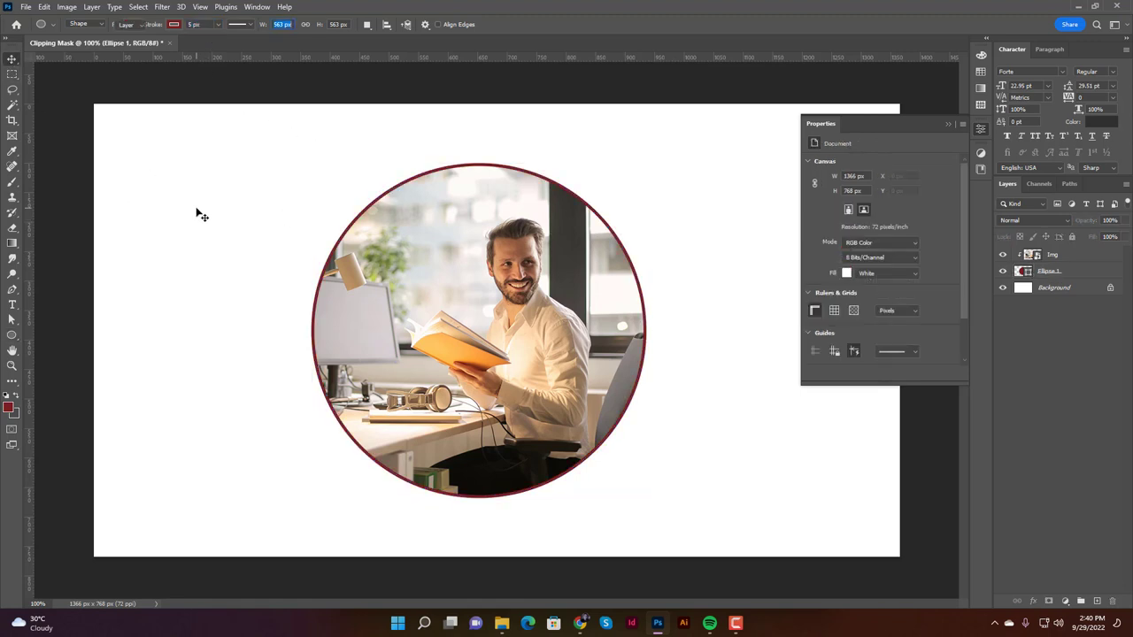
key("ctrl+alt+a")
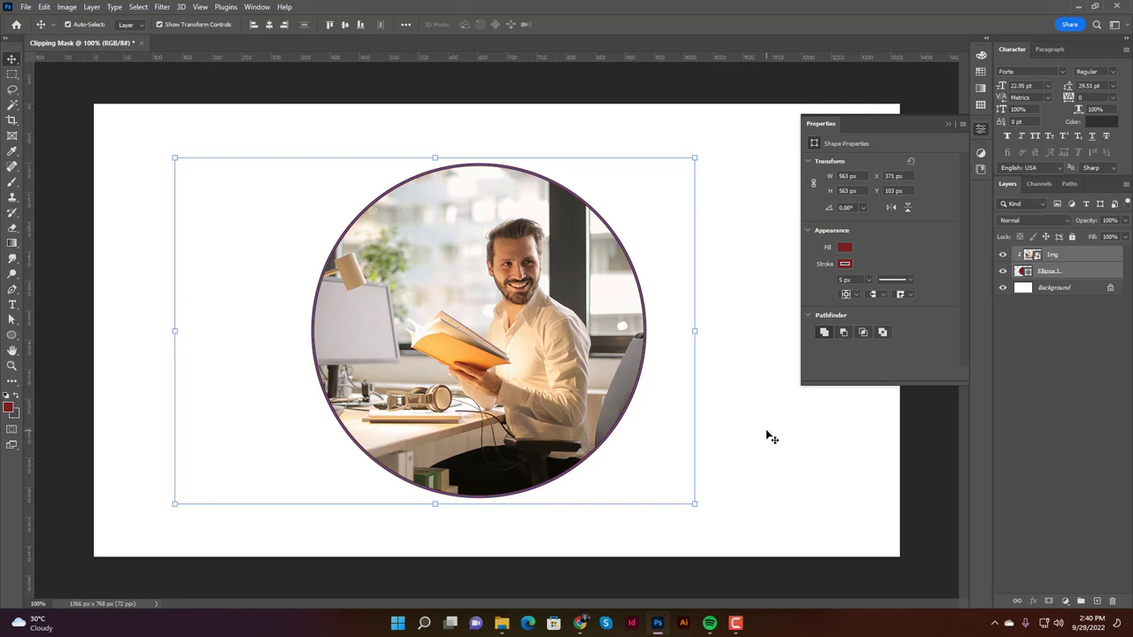
key("ctrl+h")
key("ctrl+d")
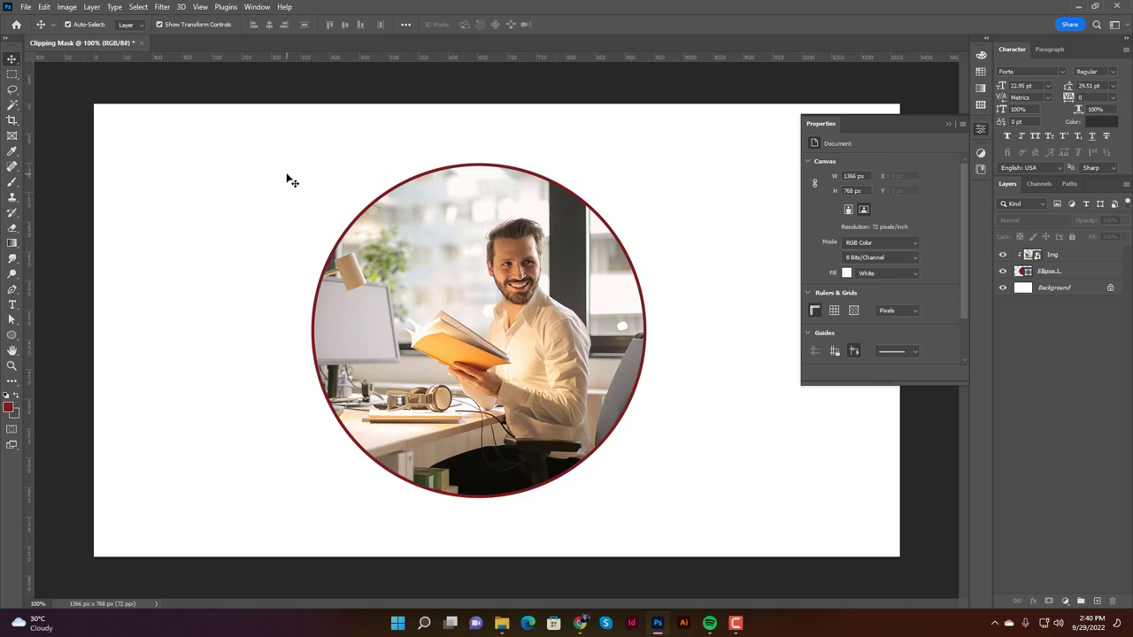
Delete the Img and Ellipse 1 layers together, keeping only the Background layer
left_click(1066, 258)
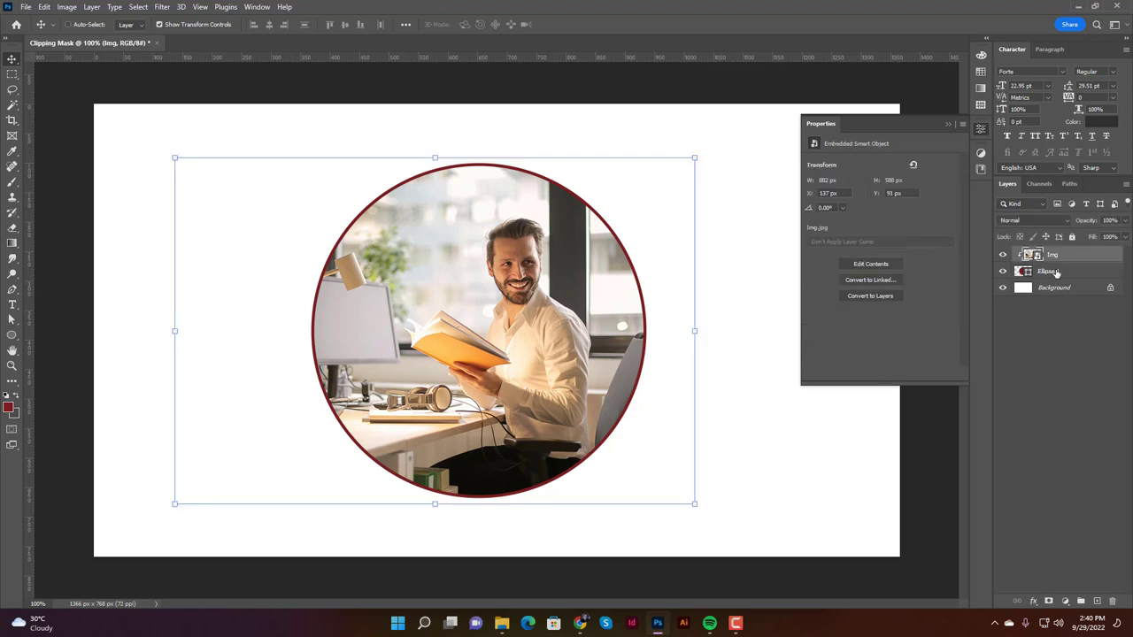
left_click(1053, 272, "shift")
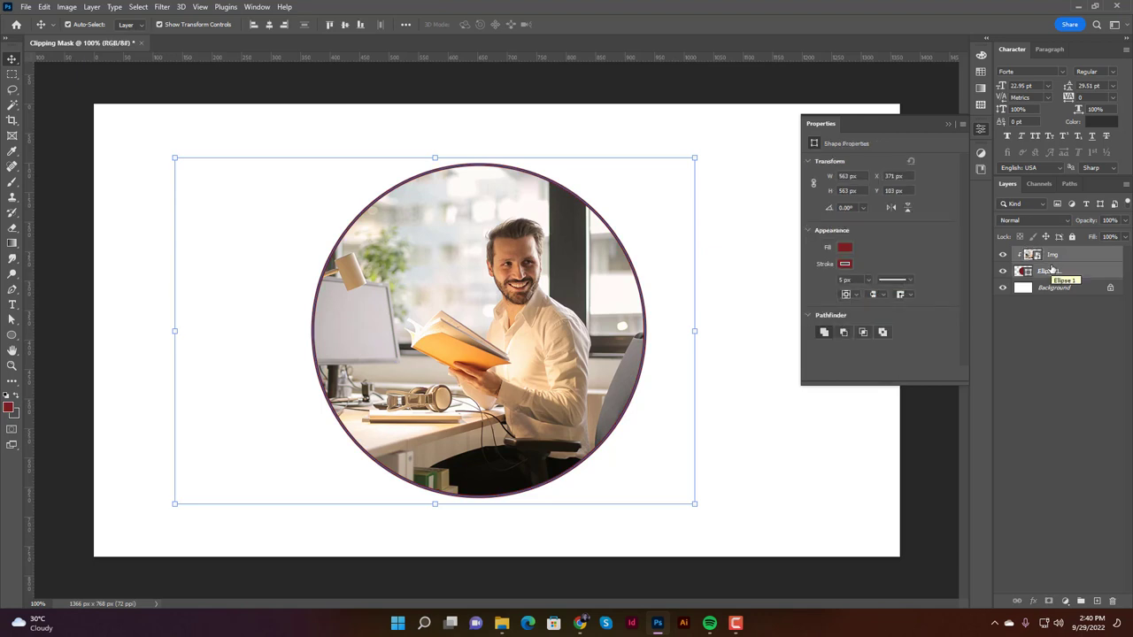
key("Delete")
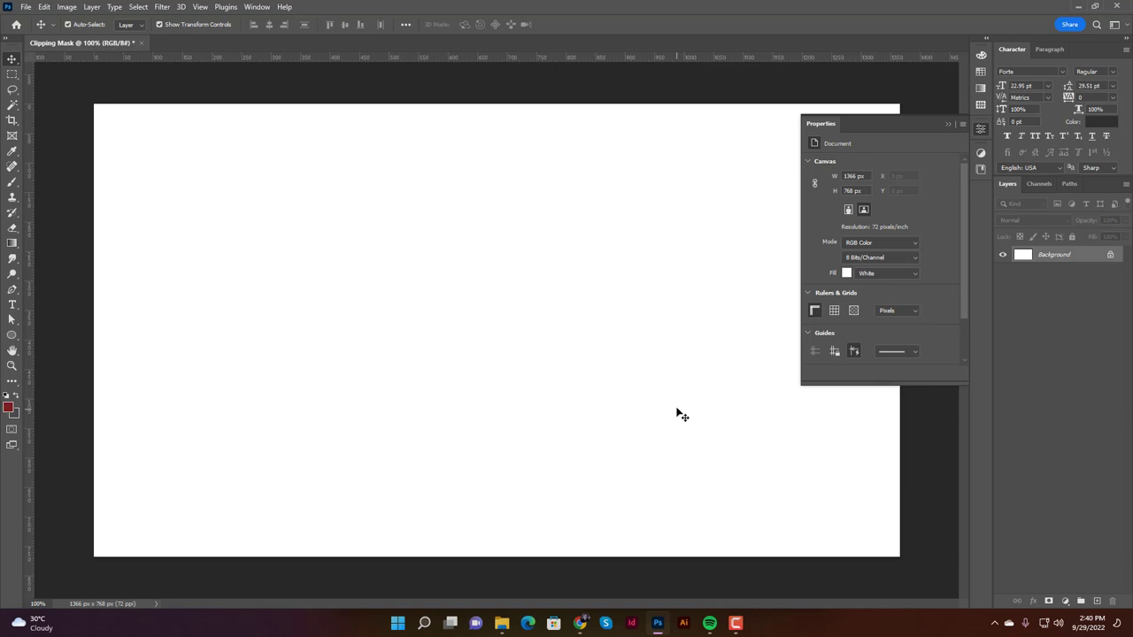
Draw a tall dark red rectangle about 69 x 687 px near the canvas's left edge
left_click(12, 335)
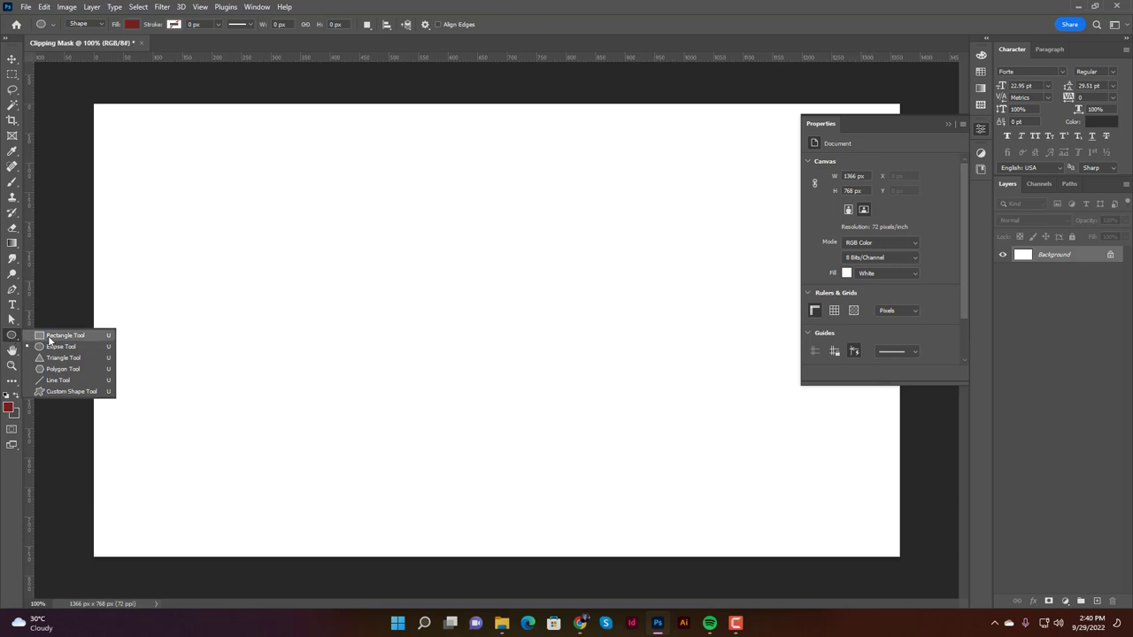
left_click(49, 336)
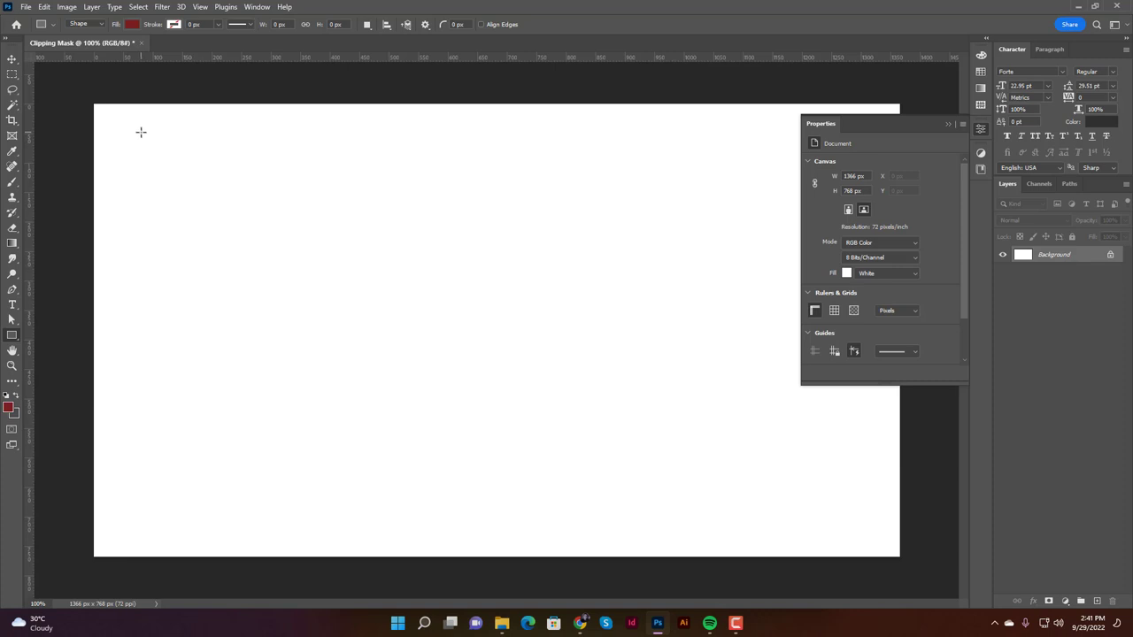
left_click_drag(138, 132, 180, 536)
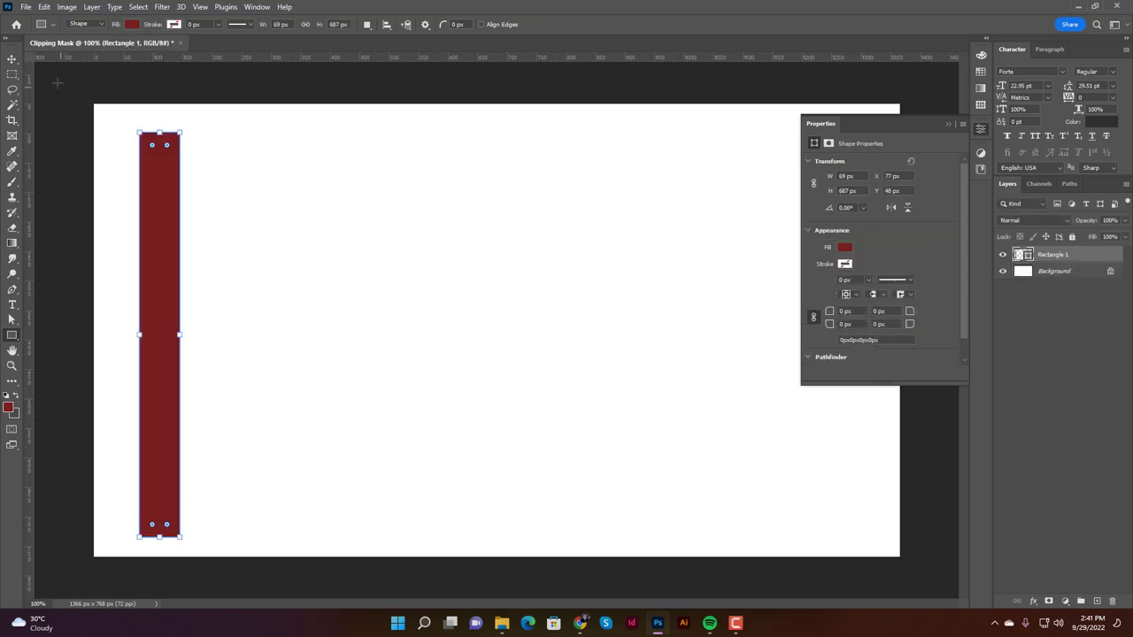
Duplicate the bar across the canvas into a row of 14 and distribute all the bars evenly in the horizontal direction
left_click(16, 62)
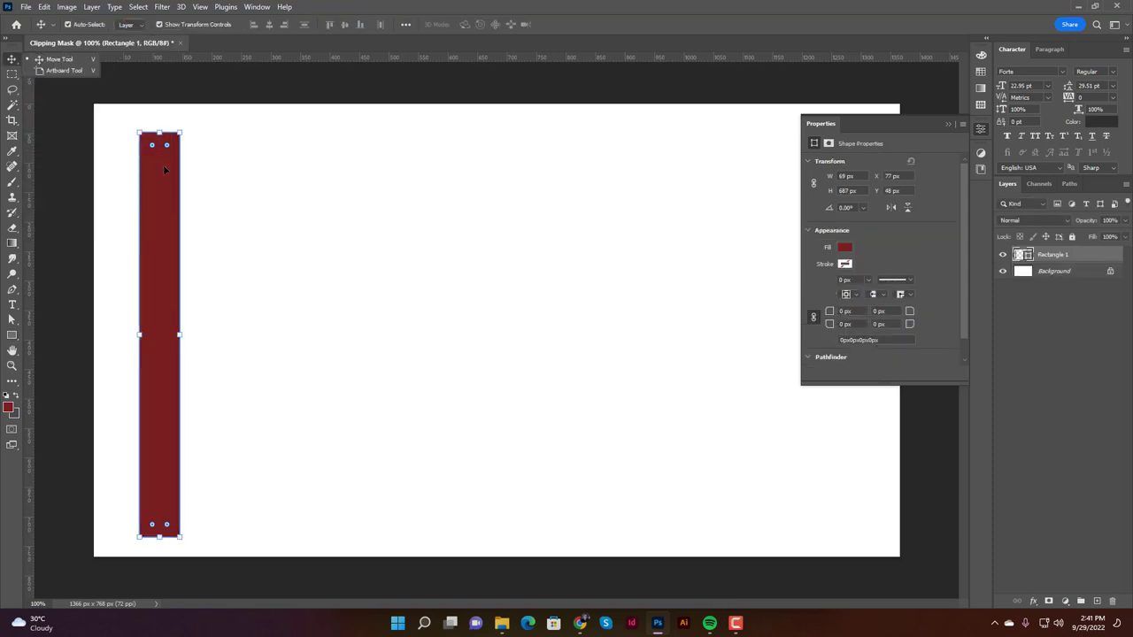
left_click(190, 186)
left_click(177, 191)
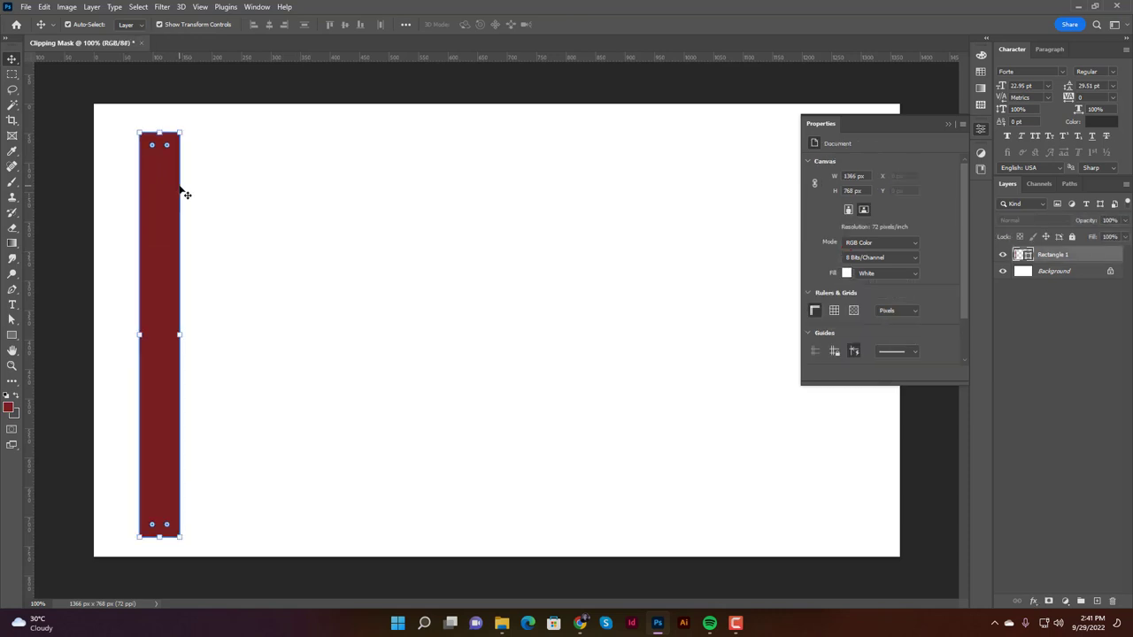
left_click_drag(169, 197, 455, 235)
left_click(263, 225)
left_click_drag(455, 235, 662, 186)
key("ctrl+minus")
left_click_drag(611, 239, 679, 275)
left_click_drag(679, 275, 721, 271)
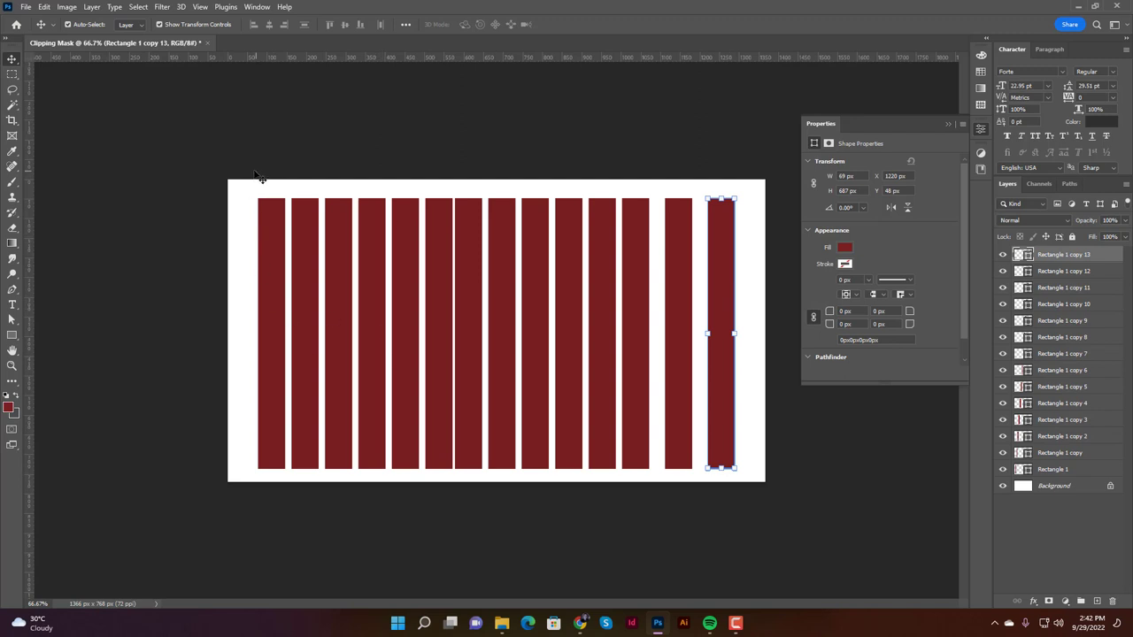
left_click_drag(231, 162, 740, 396)
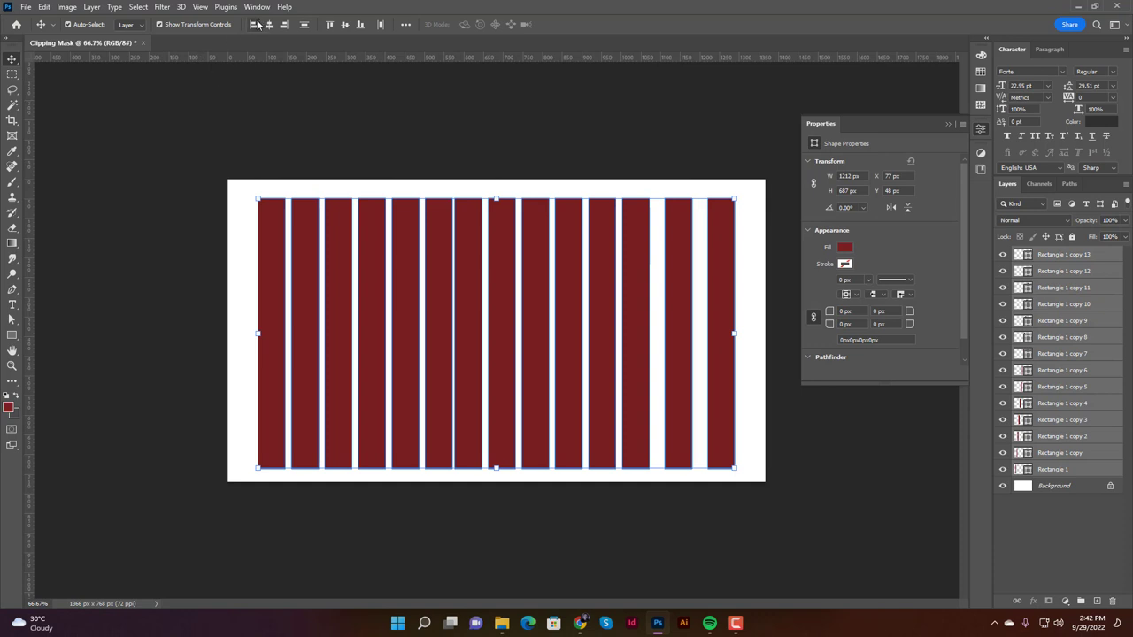
left_click(381, 26)
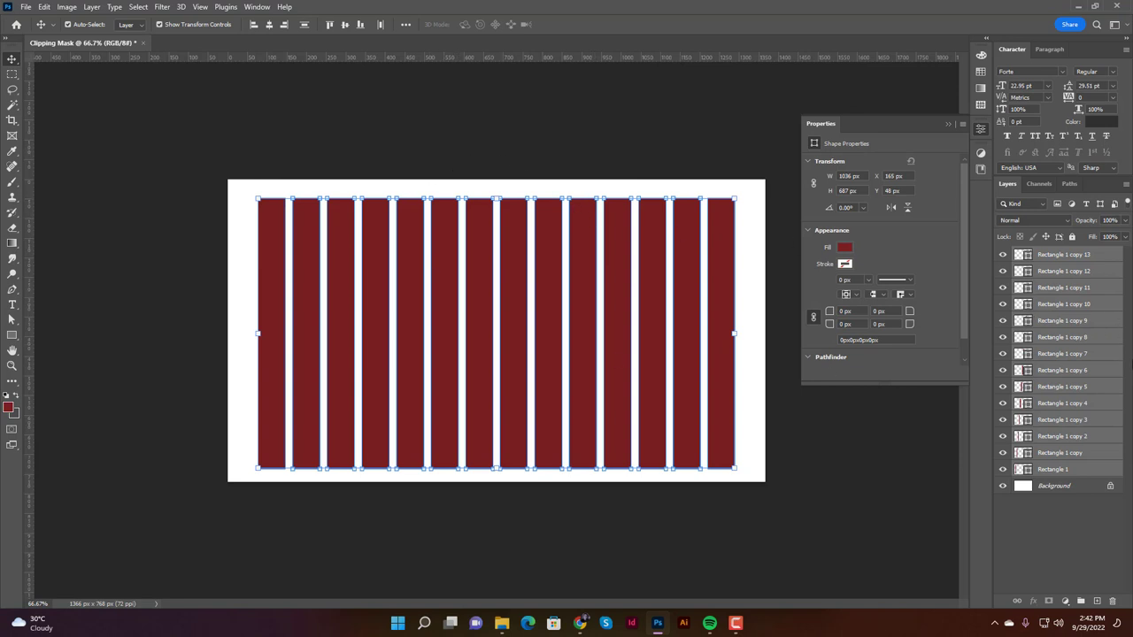
Merge the 14 selected rectangle layers into one shape layer and leave it deselected
right_click(1058, 326)
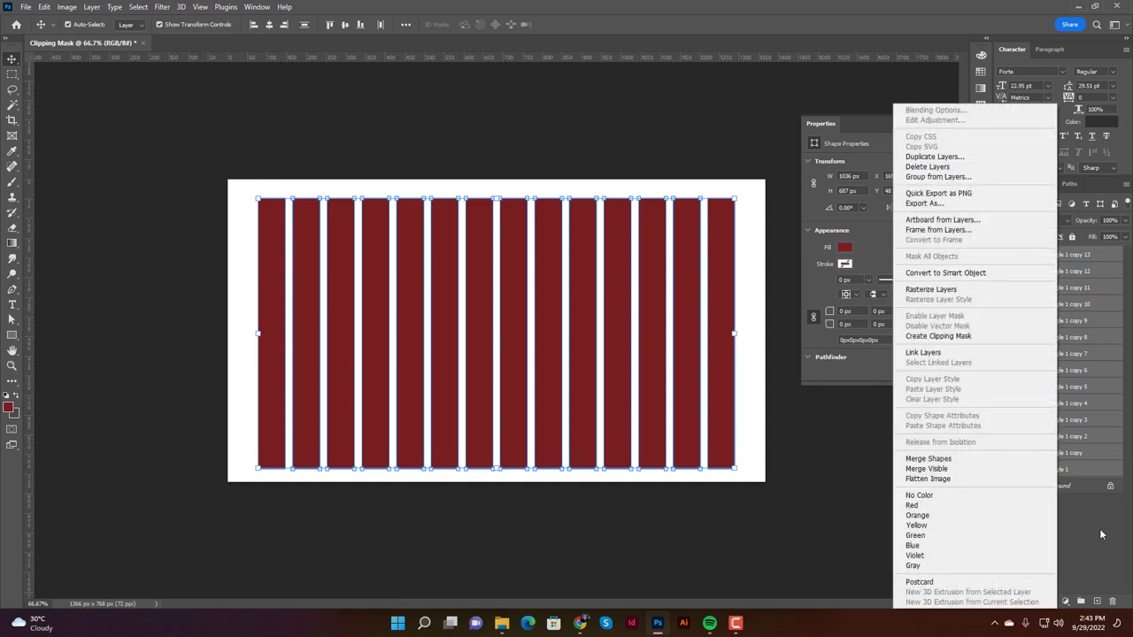
left_click(937, 460)
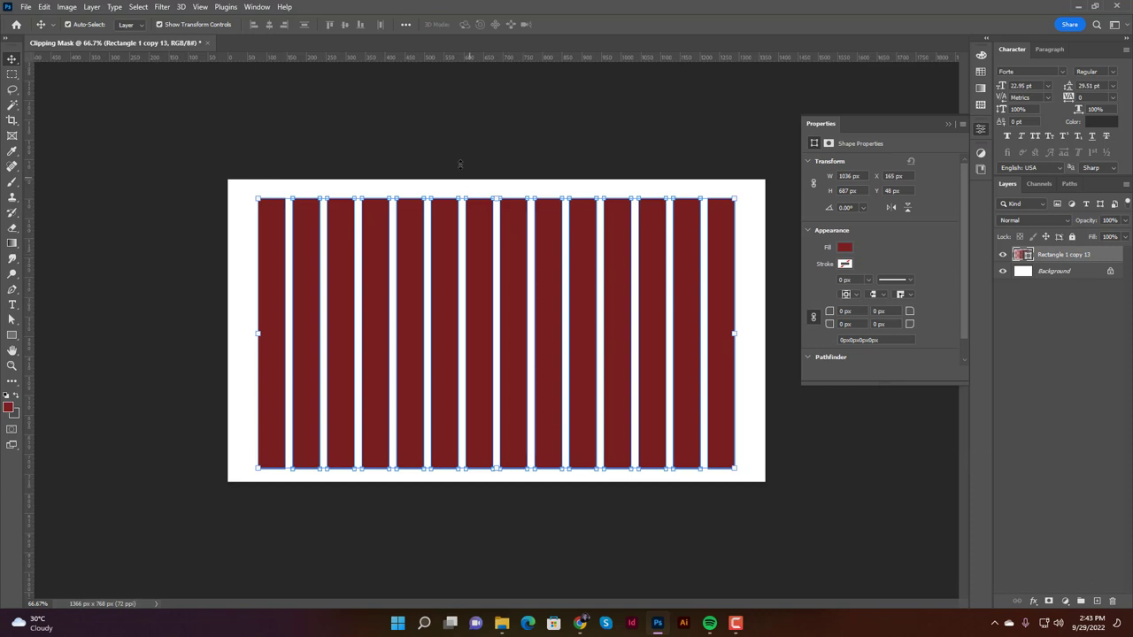
left_click(485, 176)
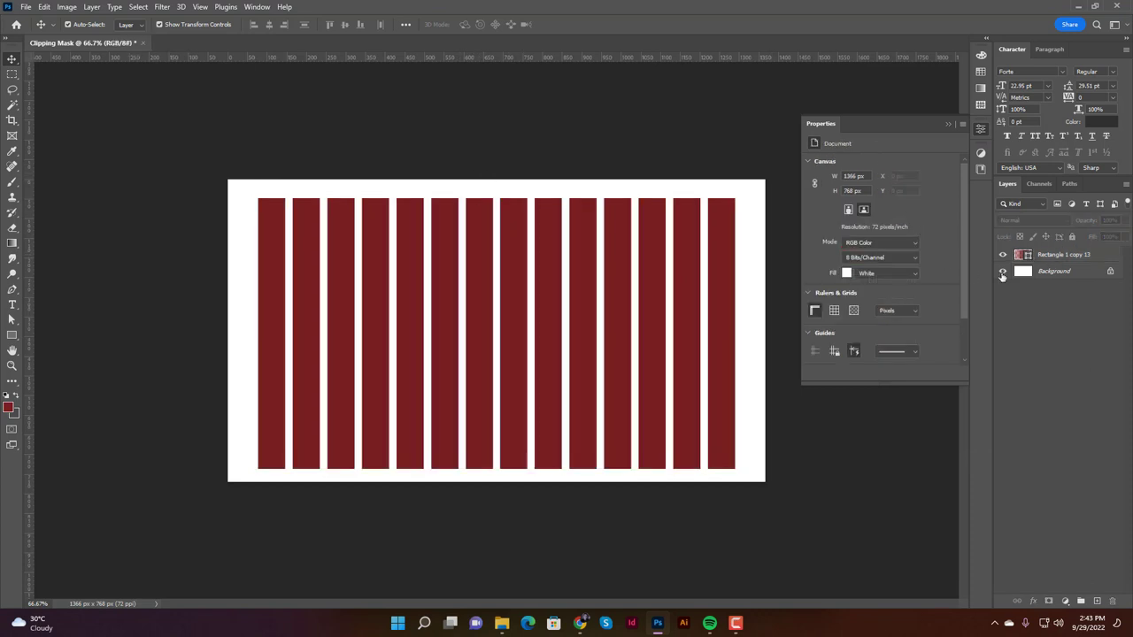
left_click(1040, 256)
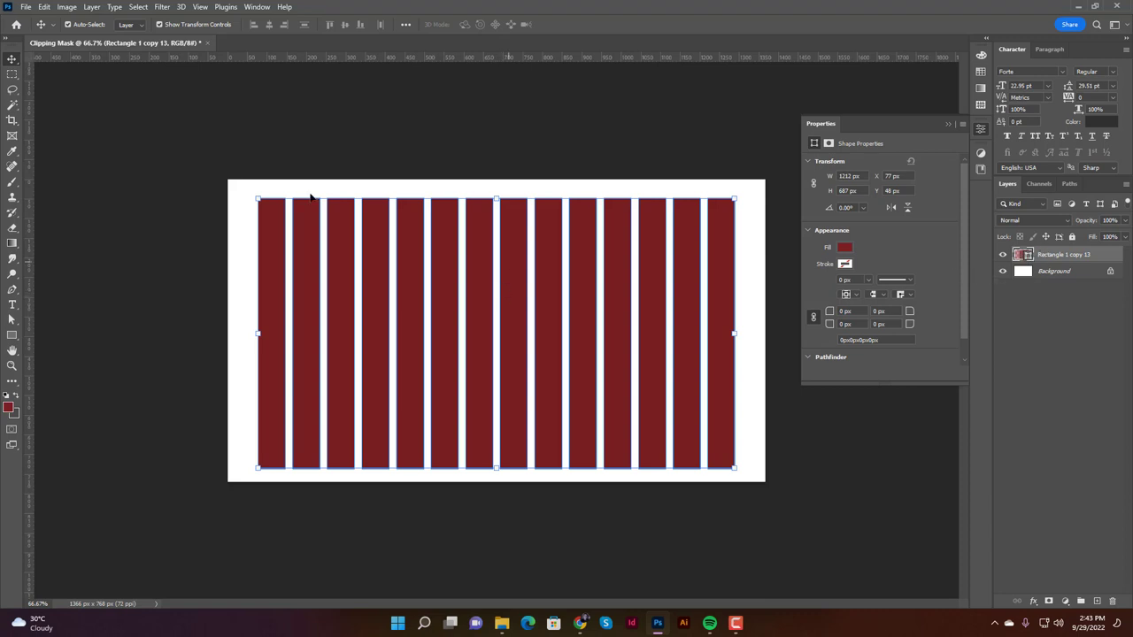
left_click(558, 139)
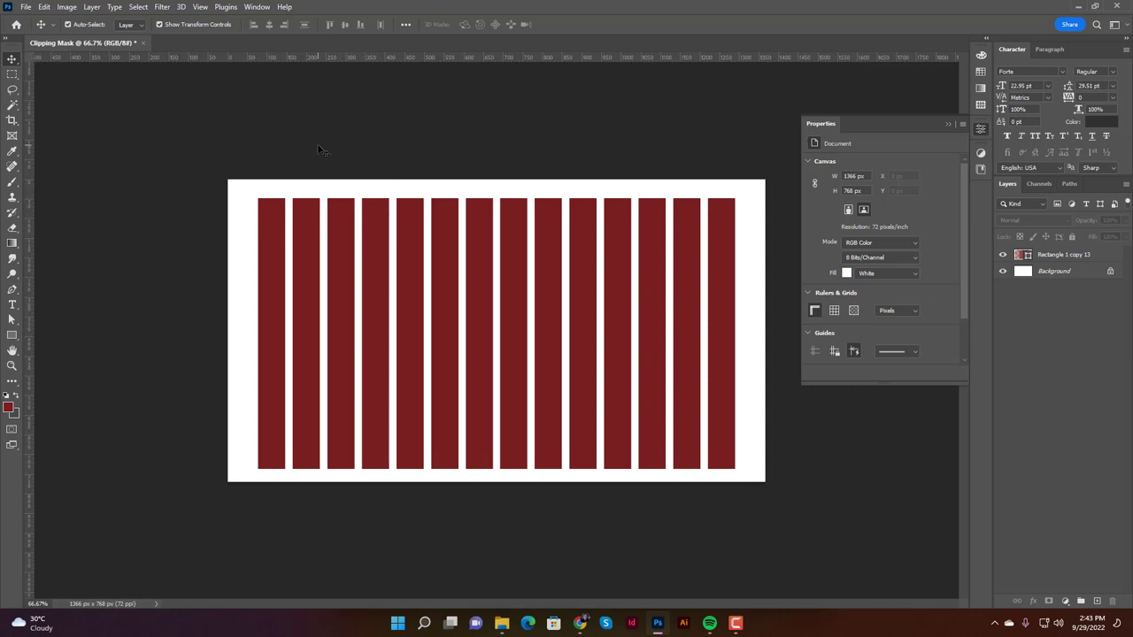
Place the Img photo as an embedded object and scale it to about 21.95% so it covers all the bars
left_click(25, 7)
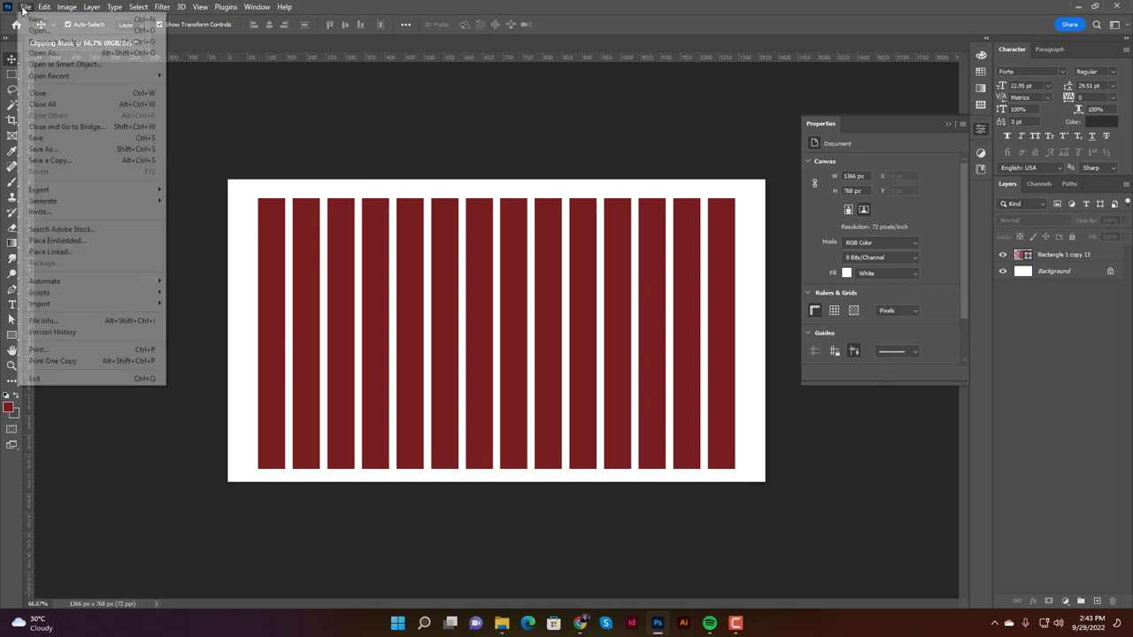
left_click(60, 242)
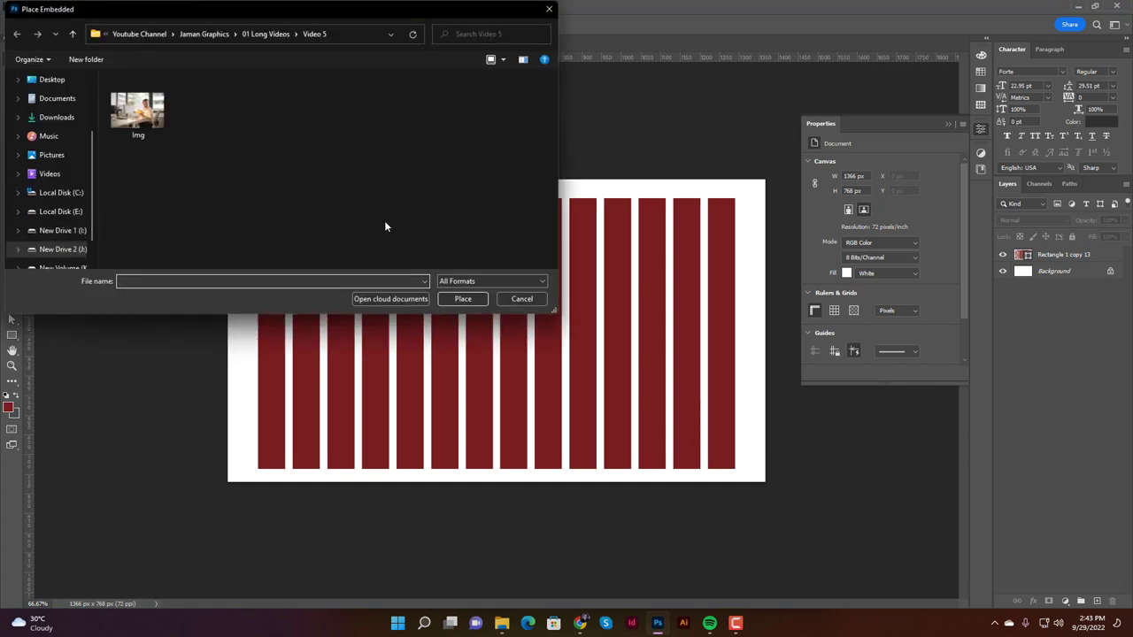
left_click(142, 110)
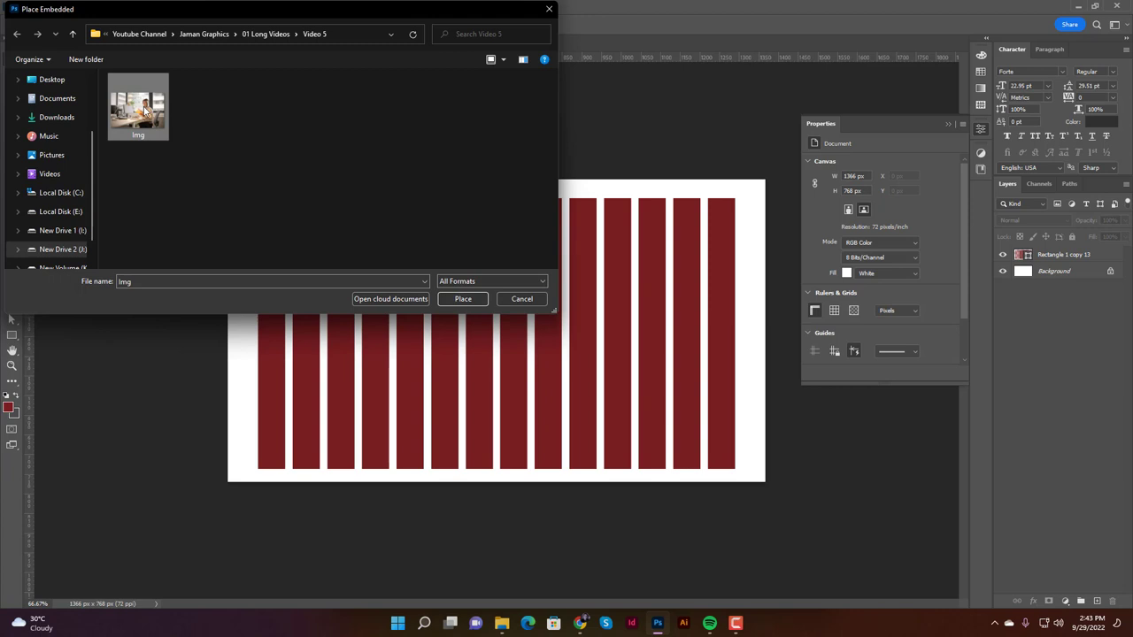
left_click(467, 301)
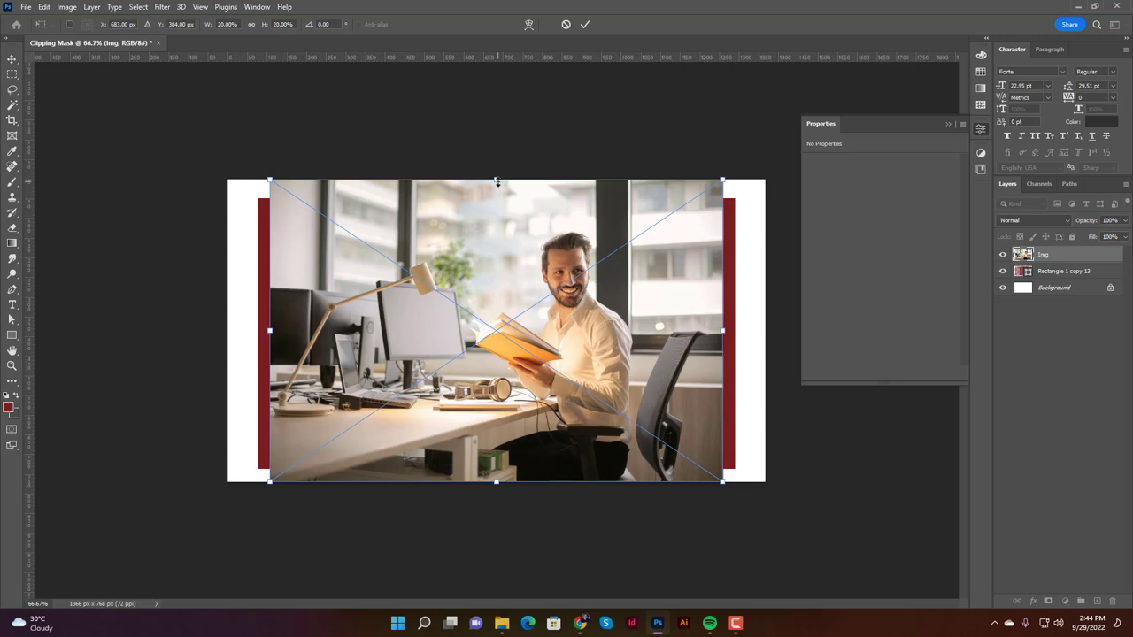
left_click_drag(496, 182, 496, 165)
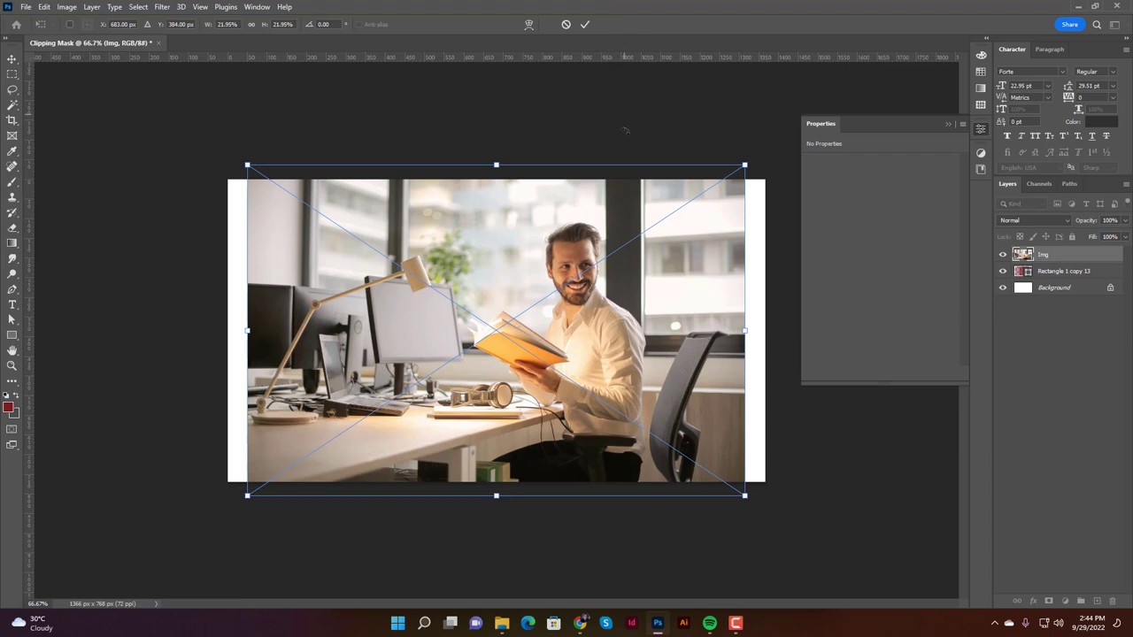
left_click(586, 25)
left_click(677, 107)
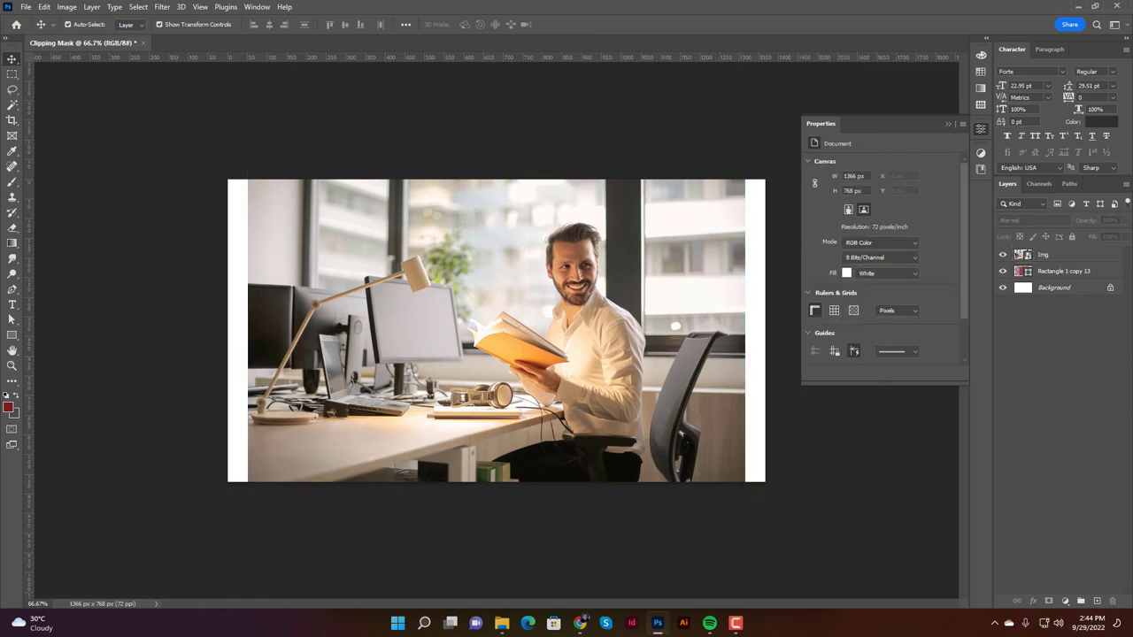
Clip the Img layer to the merged bar shape below it with a clipping mask
left_click(1044, 259)
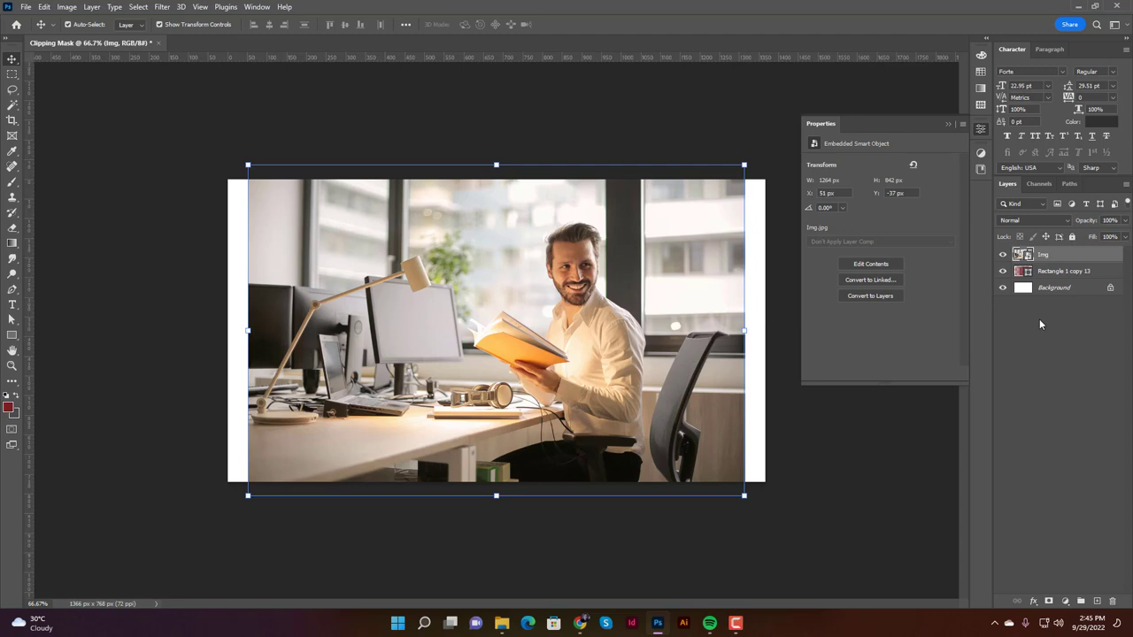
left_click(1050, 271)
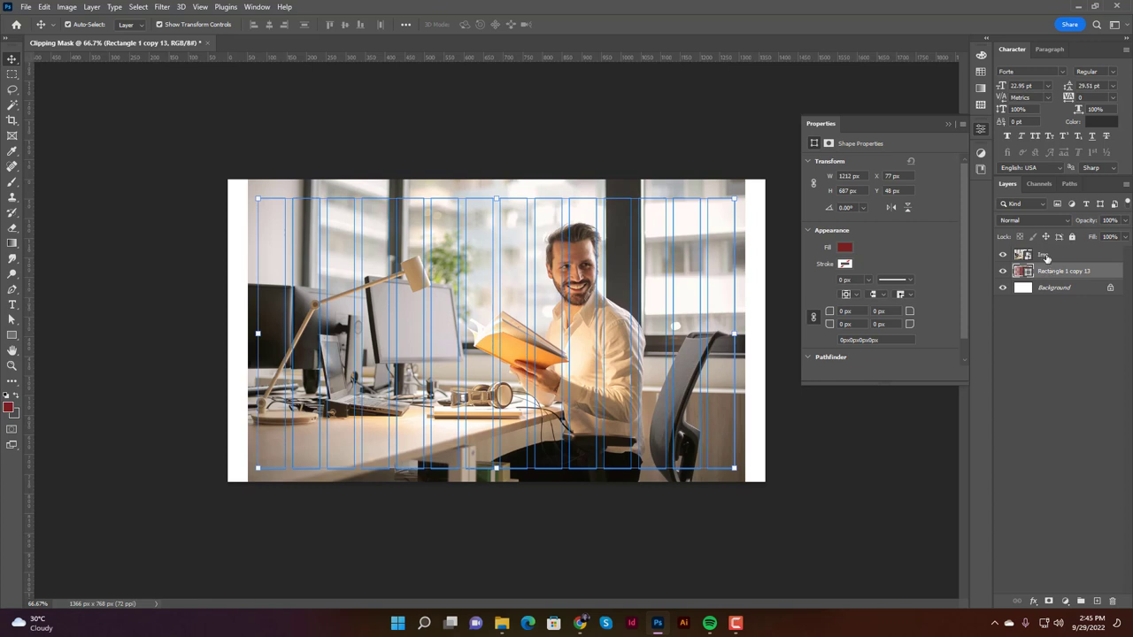
left_click(1046, 257)
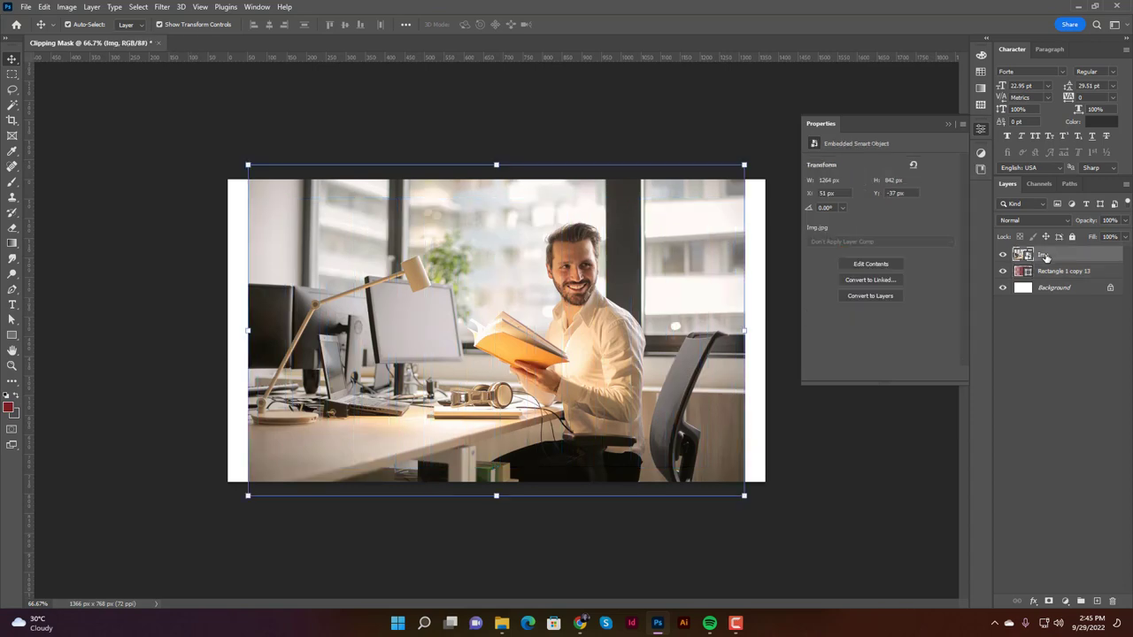
right_click(1046, 256)
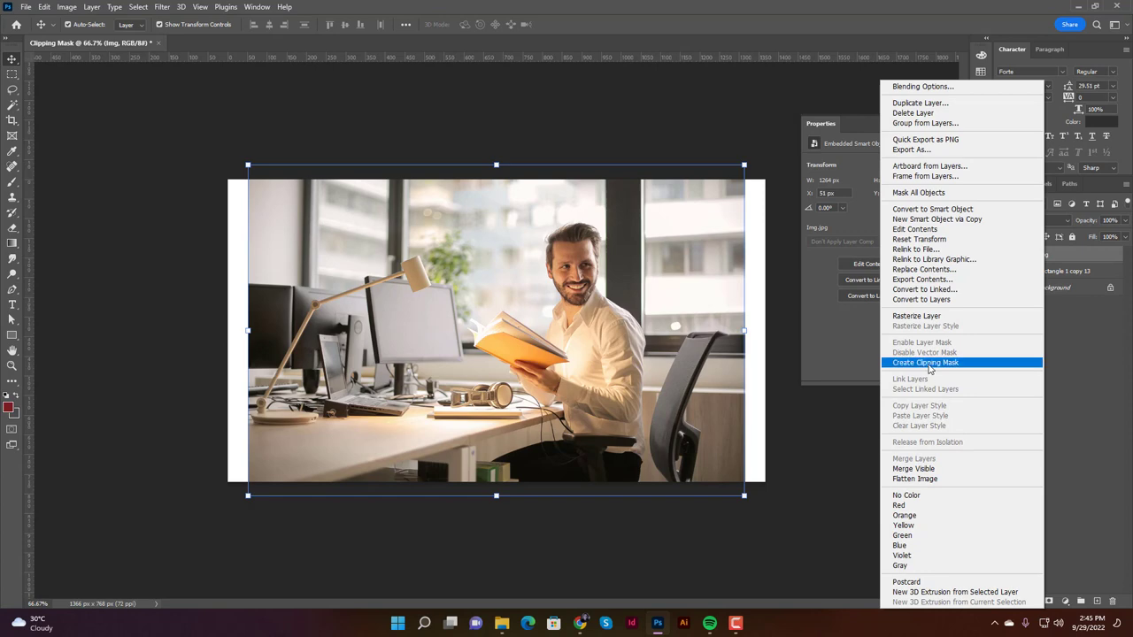
left_click(929, 369)
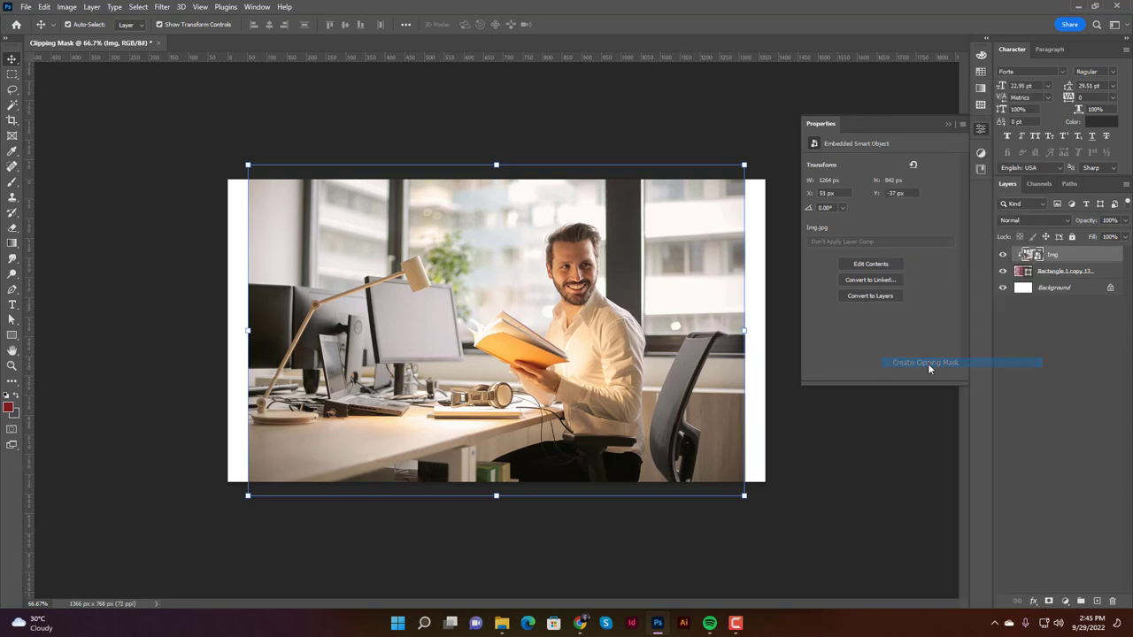
left_click(350, 89)
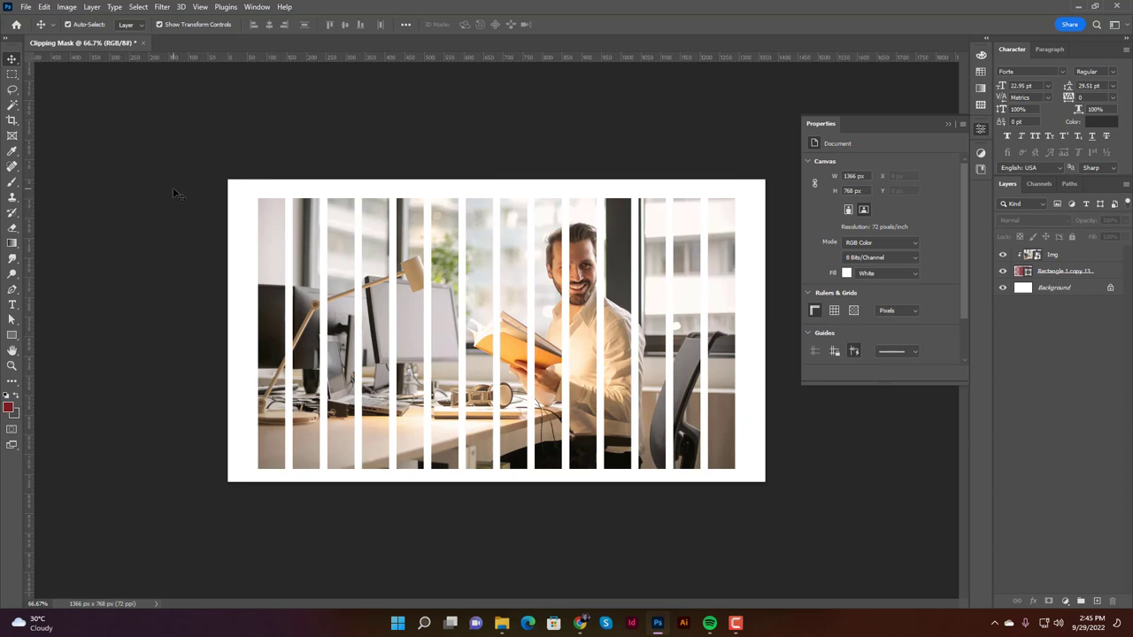
Scale the photo and the bar shape together to about 112.27% so the bars fill the whole canvas
left_click_drag(106, 186, 730, 451)
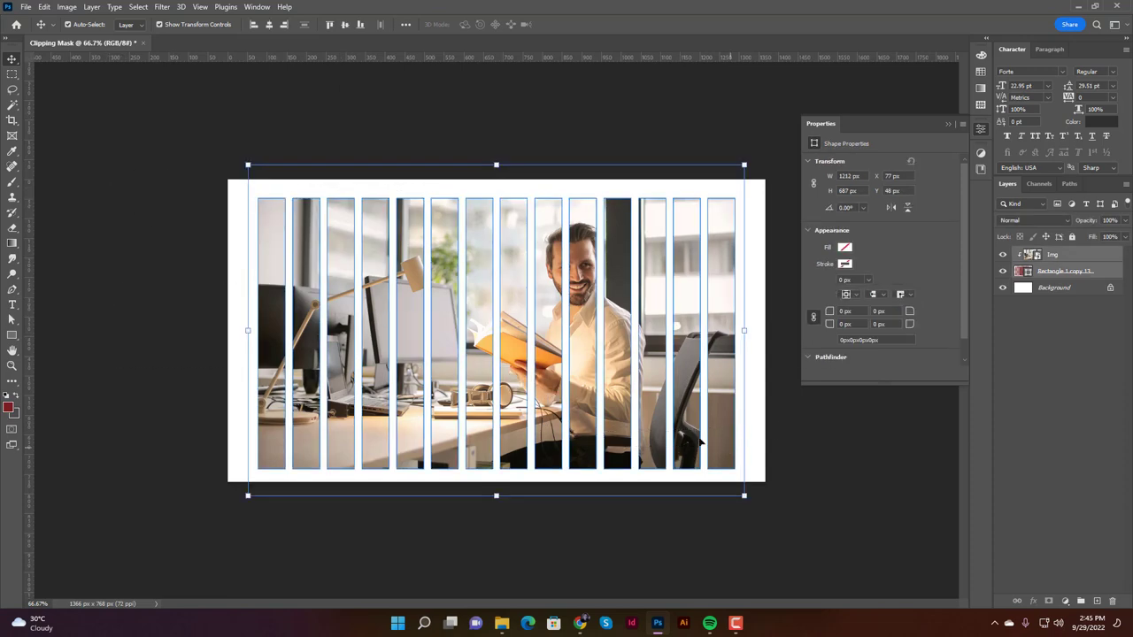
mouse_move(122, 170)
left_mouse_down()
mouse_move(266, 266)
mouse_move(718, 476)
mouse_move(732, 452)
left_mouse_up()
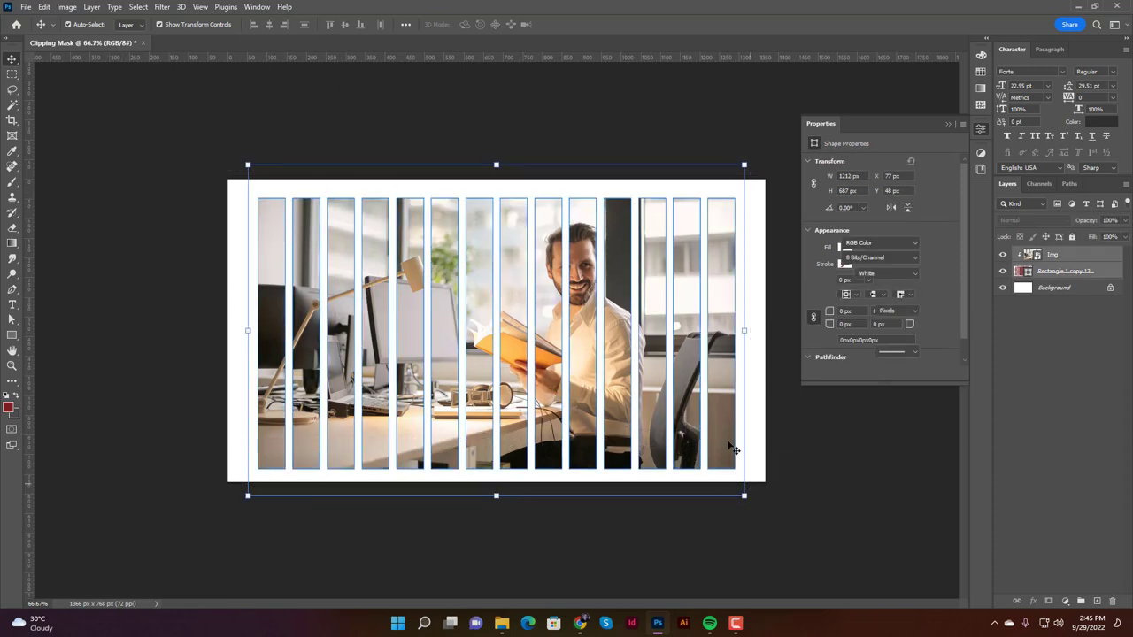
left_click_drag(496, 168, 496, 140)
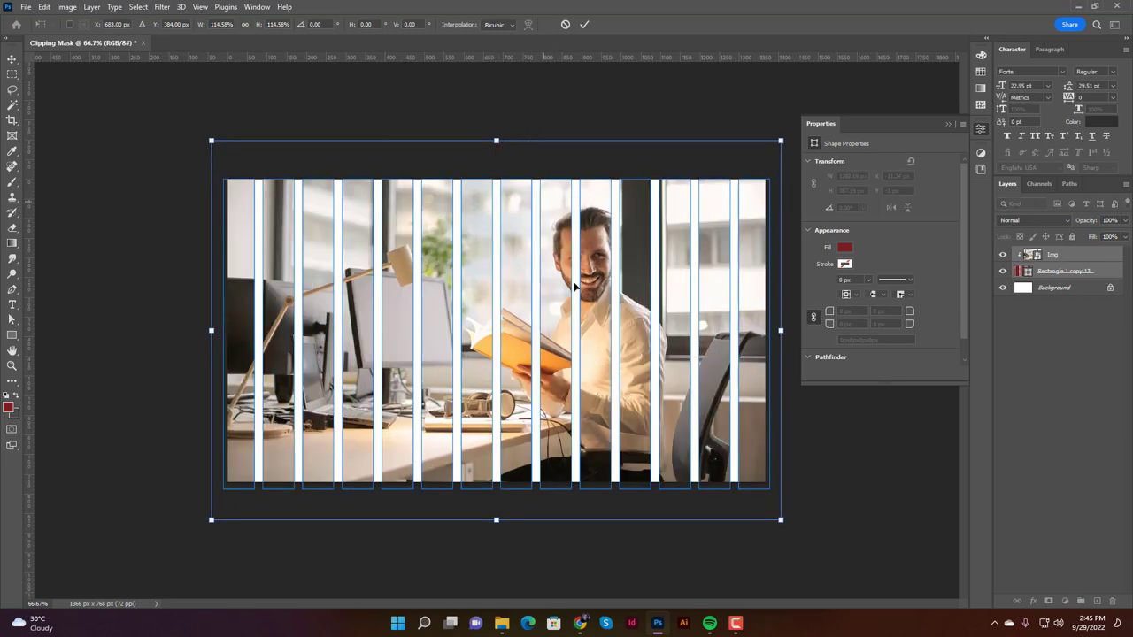
left_click_drag(496, 520, 496, 512)
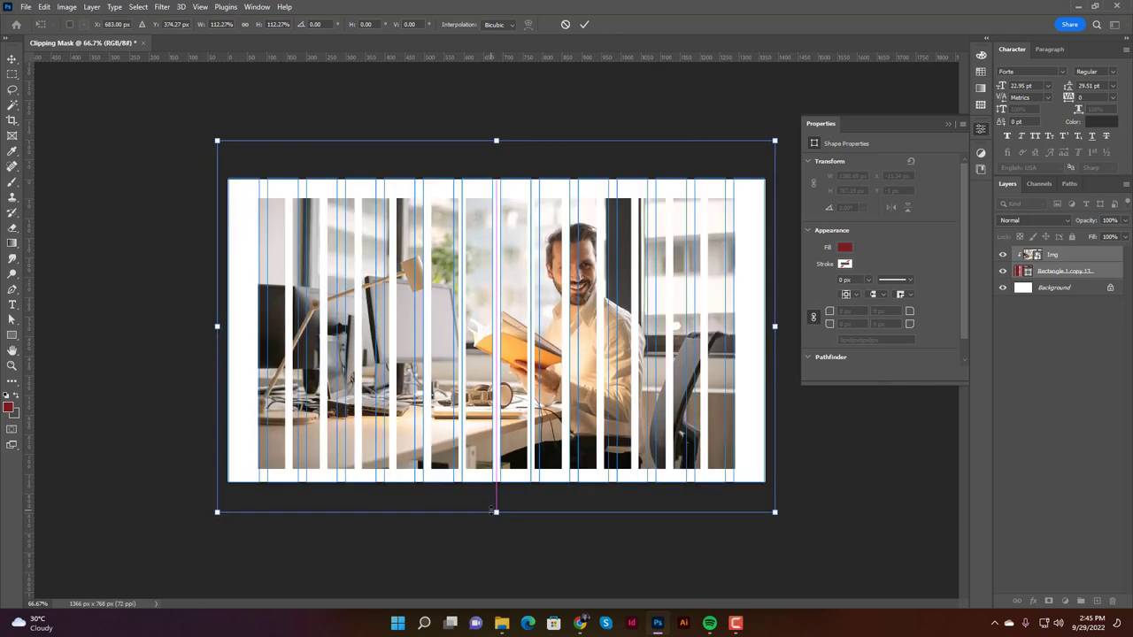
left_click(583, 25)
left_click(350, 83)
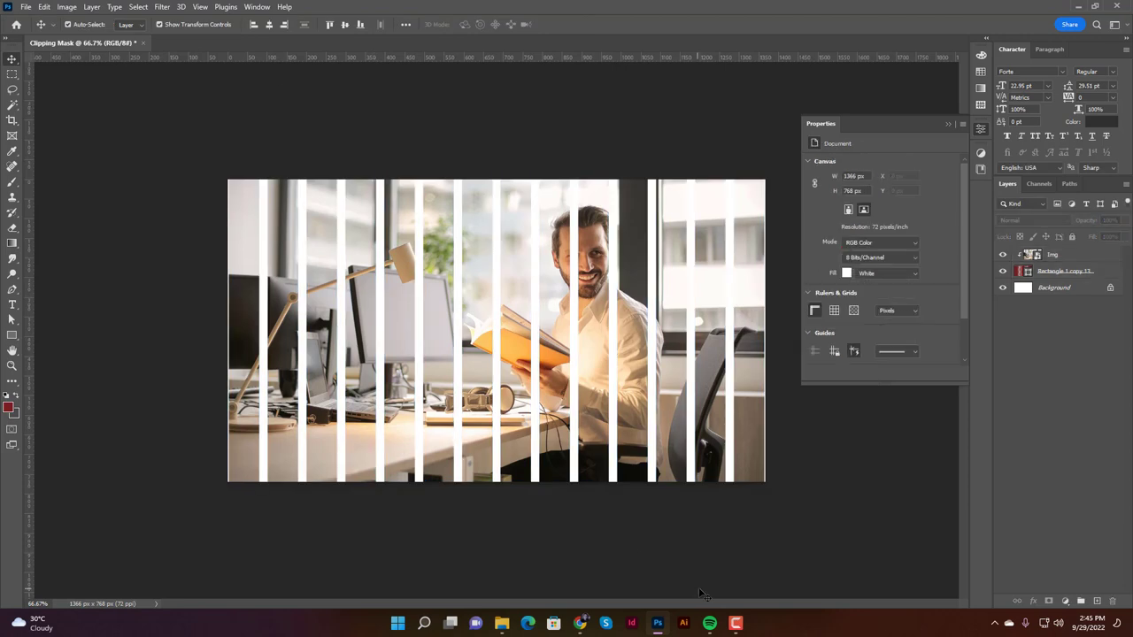